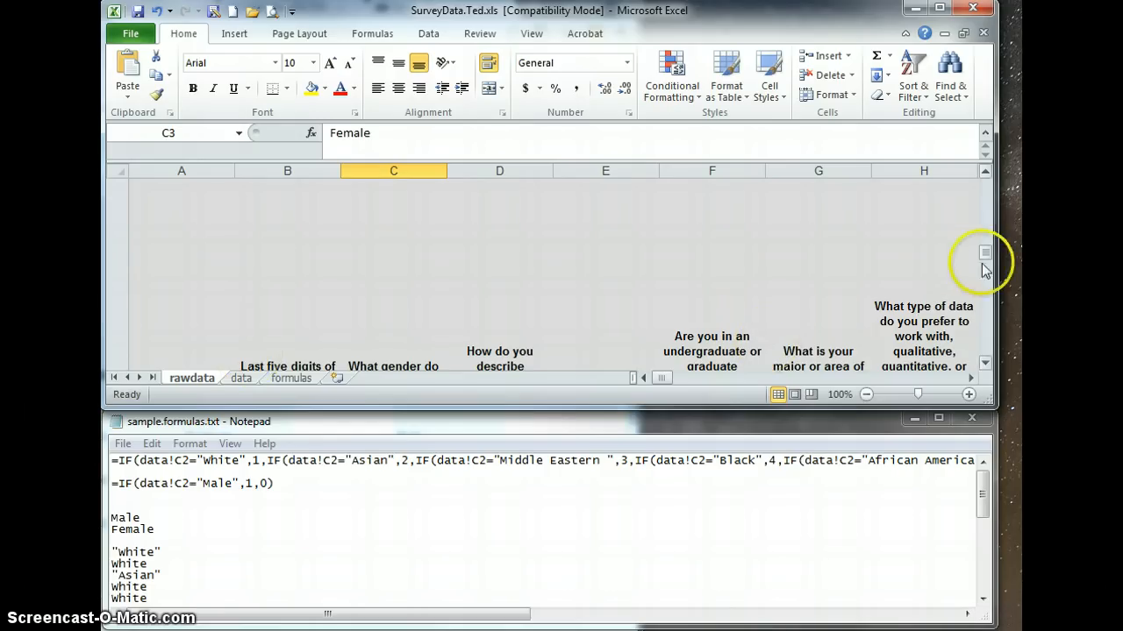
Copy all cells of the rawdata sheet.
left_click_drag(990, 253, 990, 305)
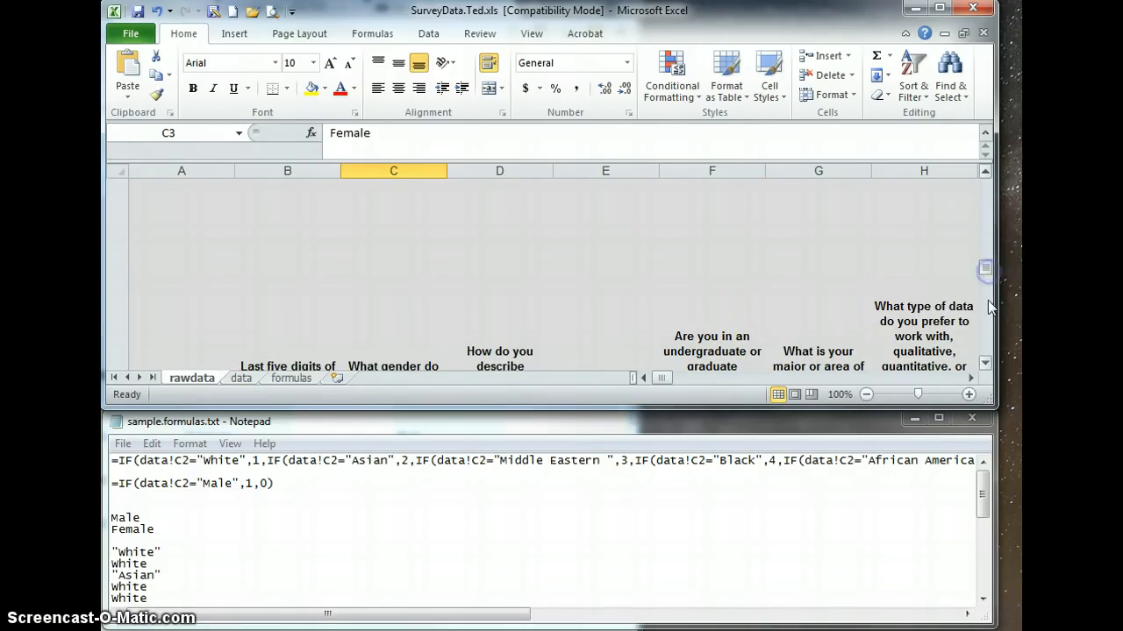
left_click(241, 379)
left_click(195, 379)
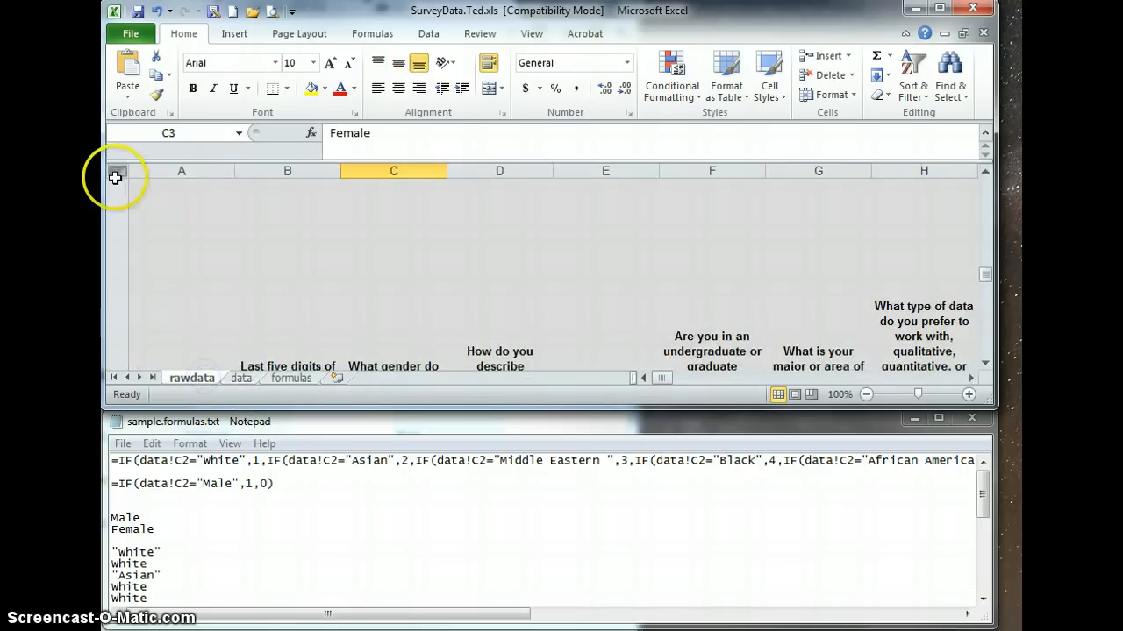
left_click(114, 170)
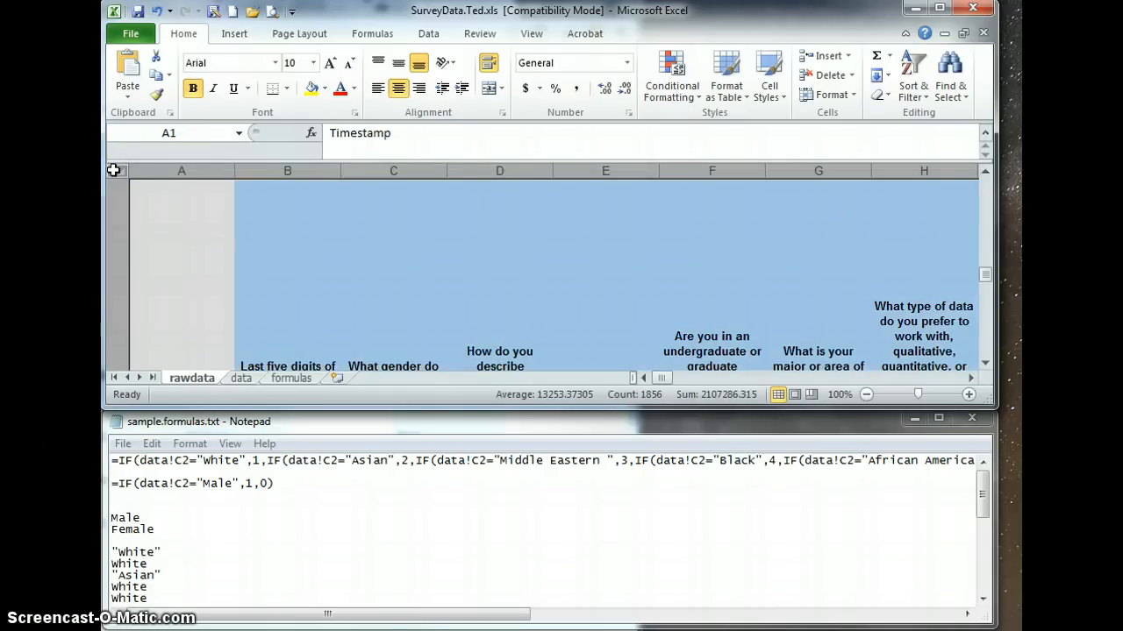
right_click(115, 171)
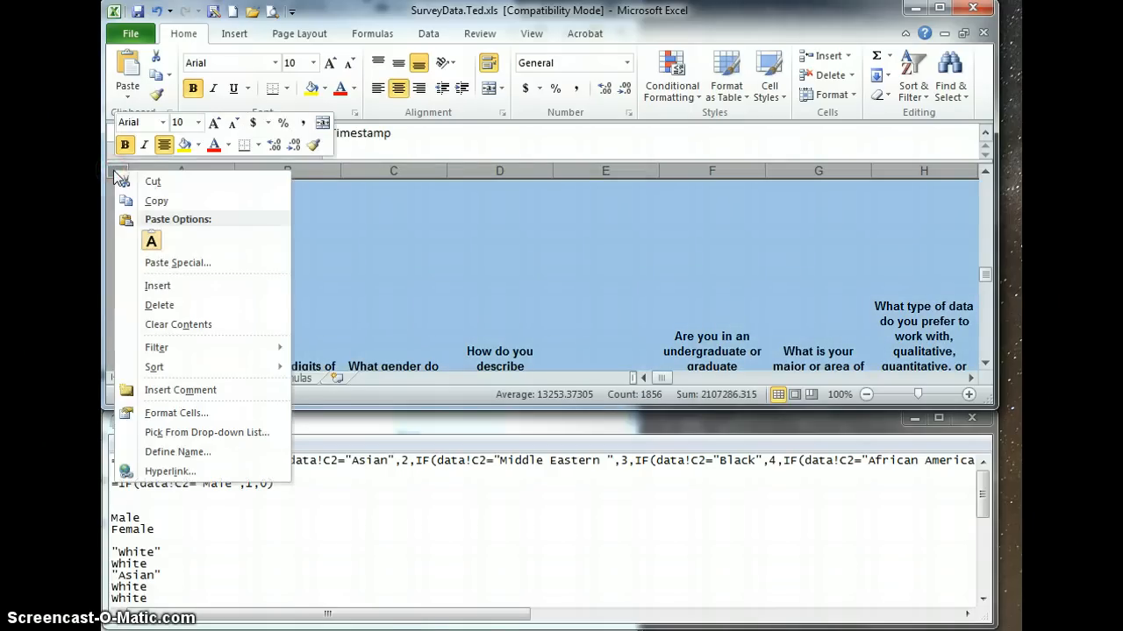
left_click(147, 203)
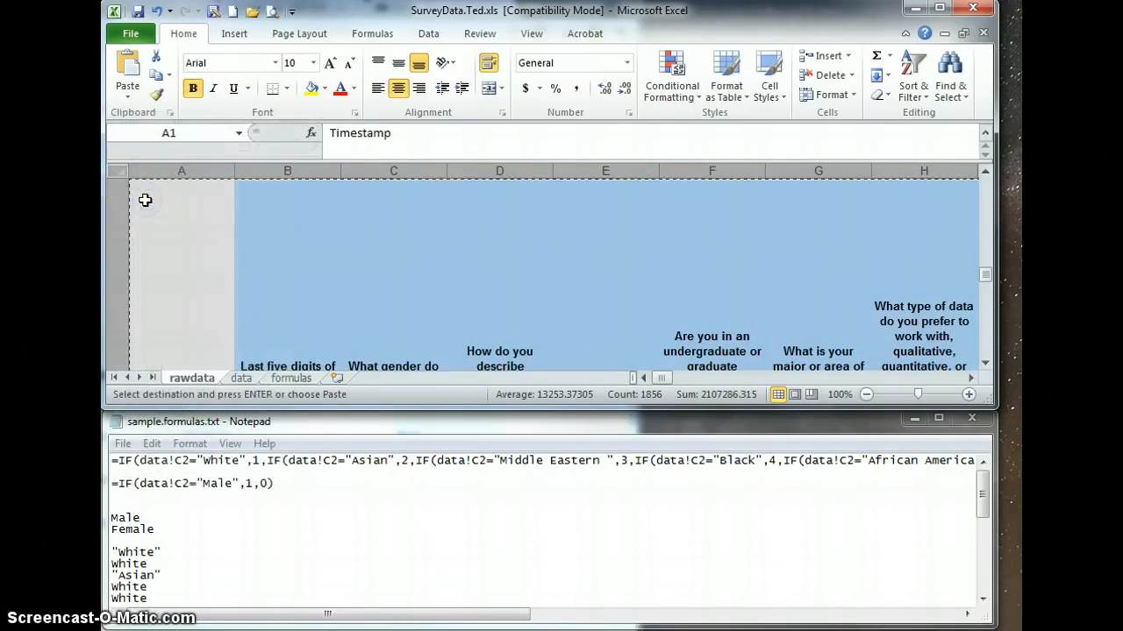
Add a new worksheet and paste the copied survey data into it from cell A1 as values only.
left_click(335, 379)
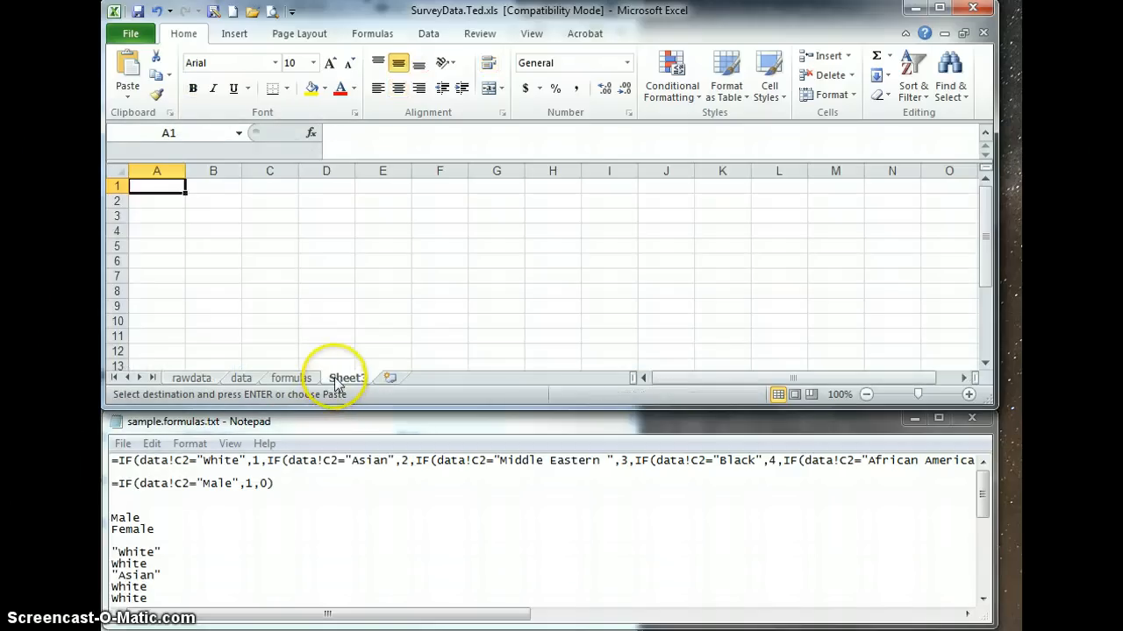
left_click(158, 185)
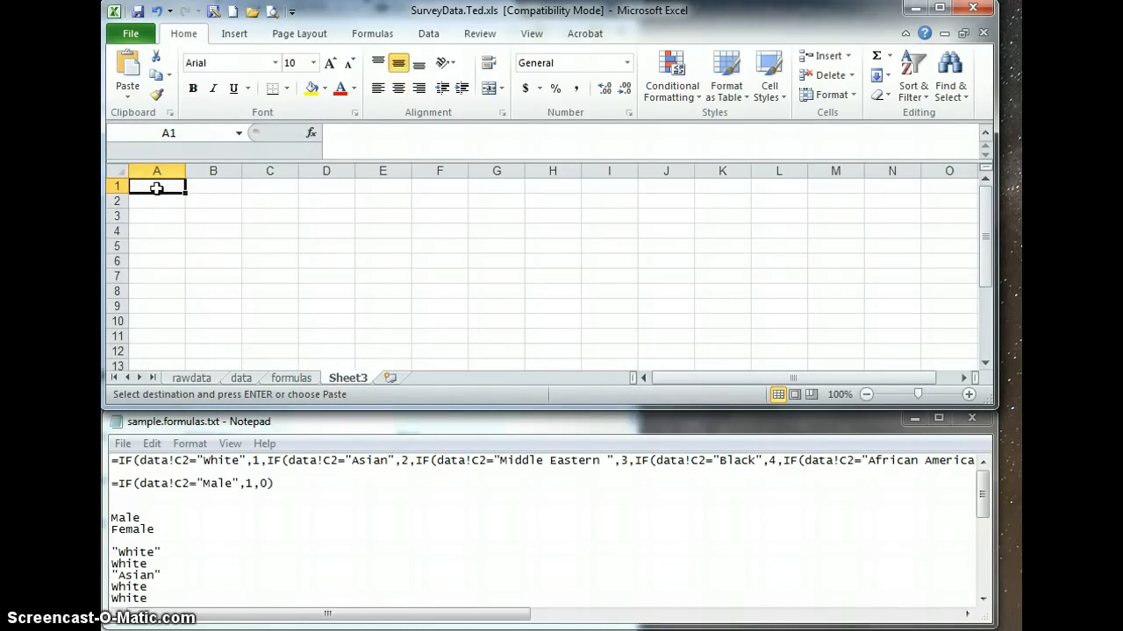
right_click(156, 188)
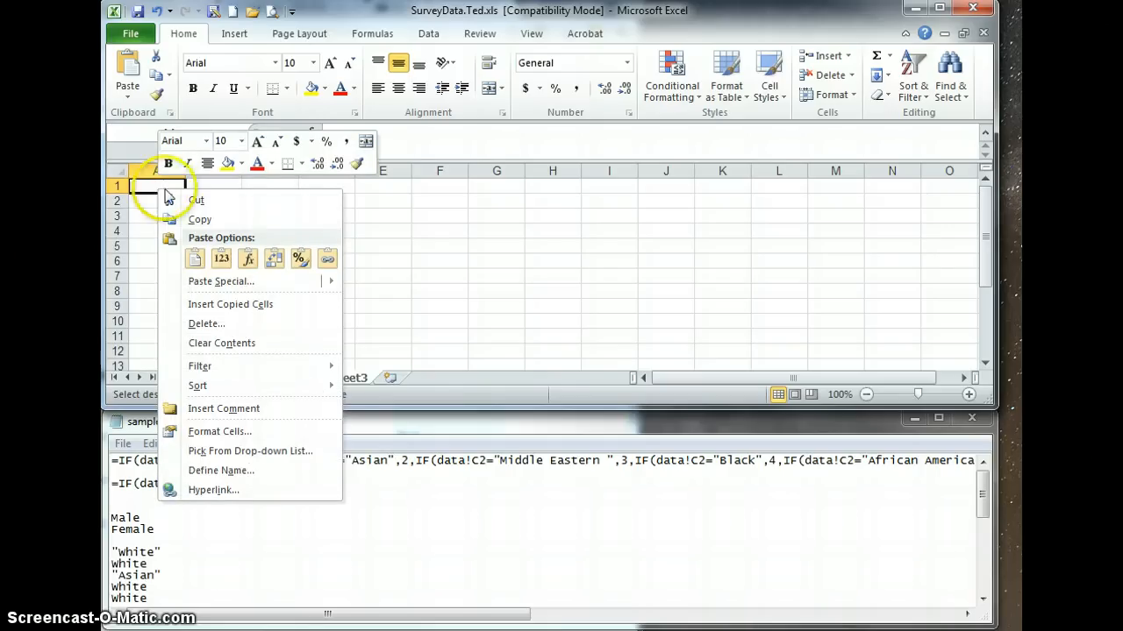
mouse_move(227, 289)
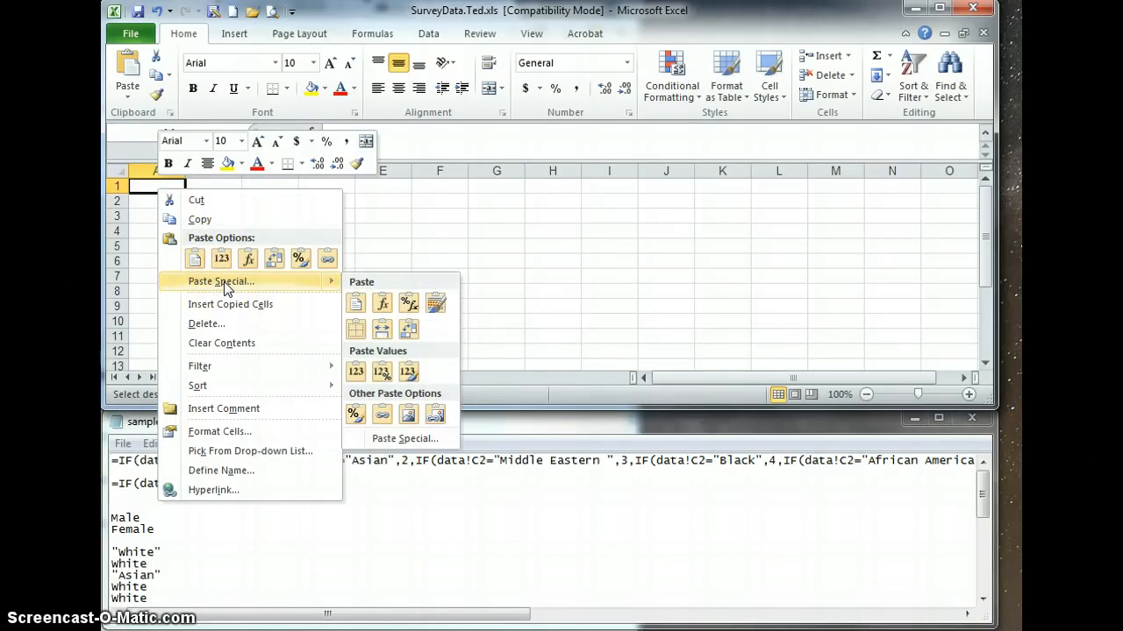
left_click(226, 289)
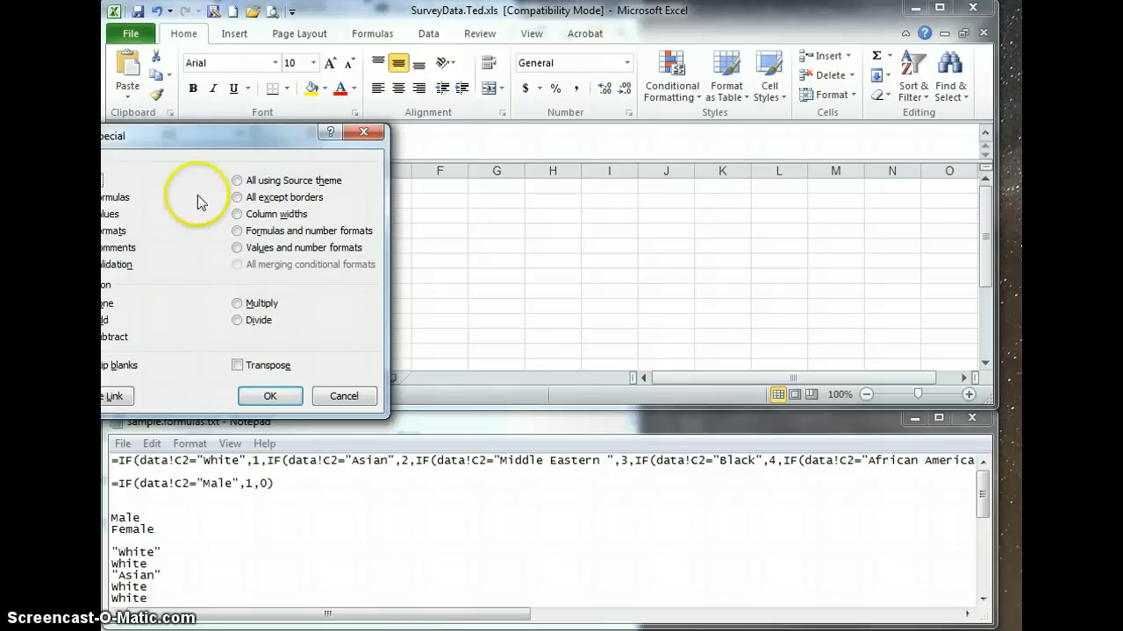
left_click_drag(201, 138, 324, 164)
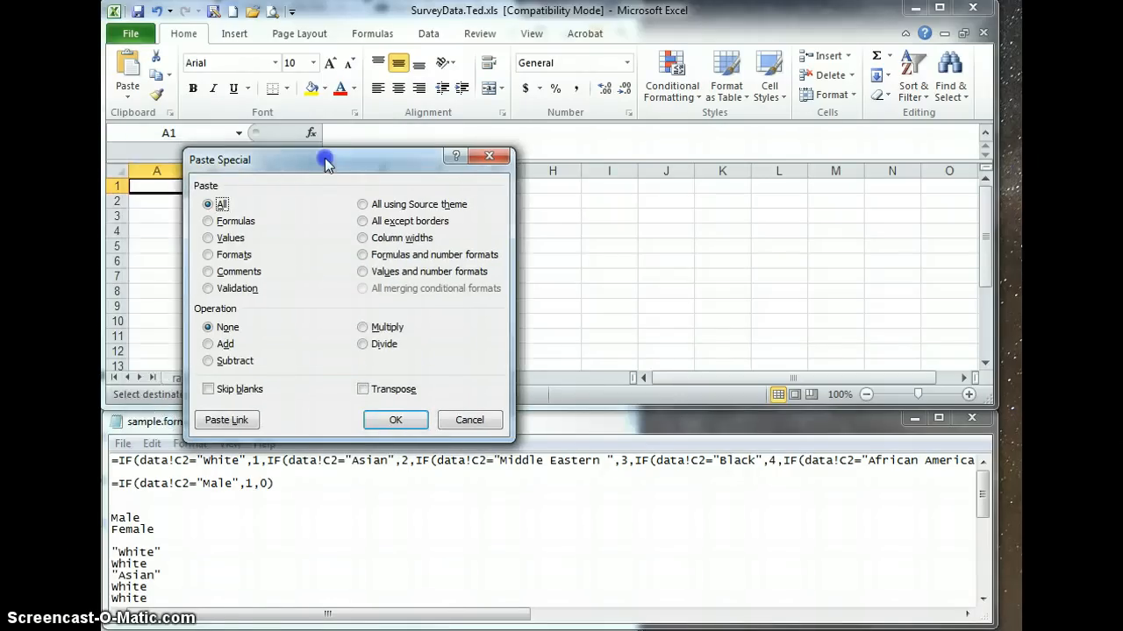
left_click(224, 239)
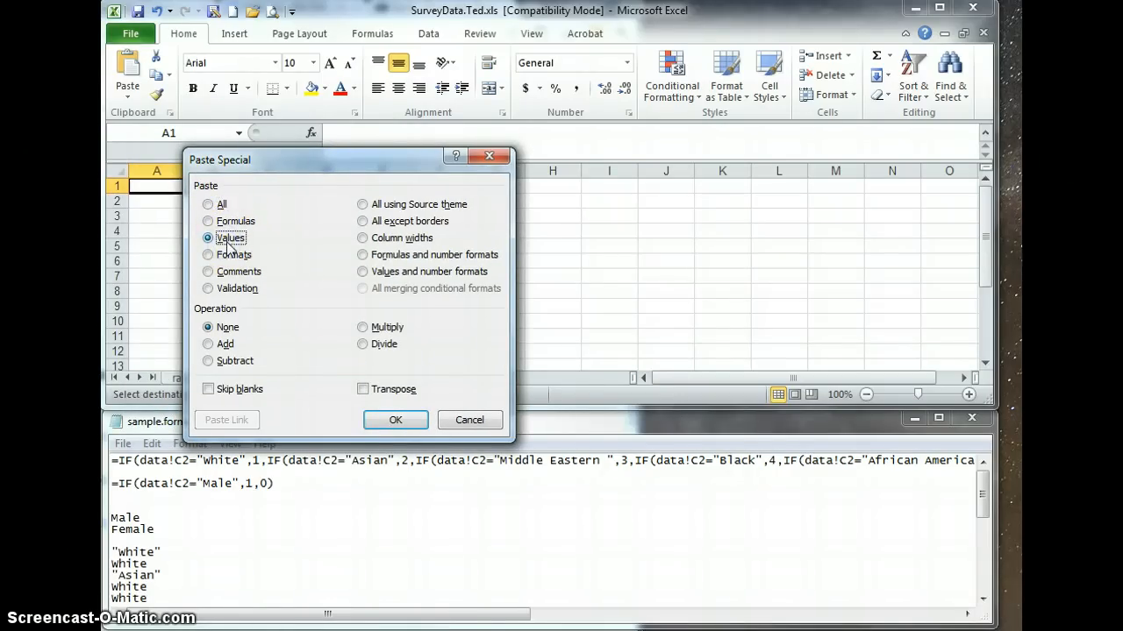
left_click(394, 420)
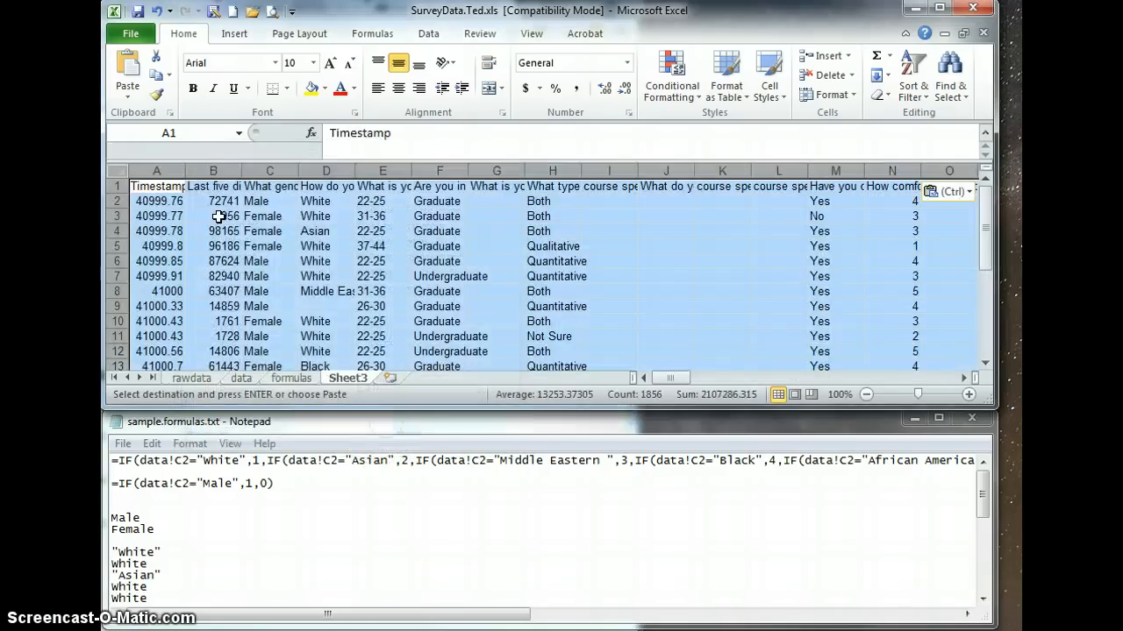
Compare the pasted values with the data sheet and undo the paste in the new worksheet.
left_click(219, 216)
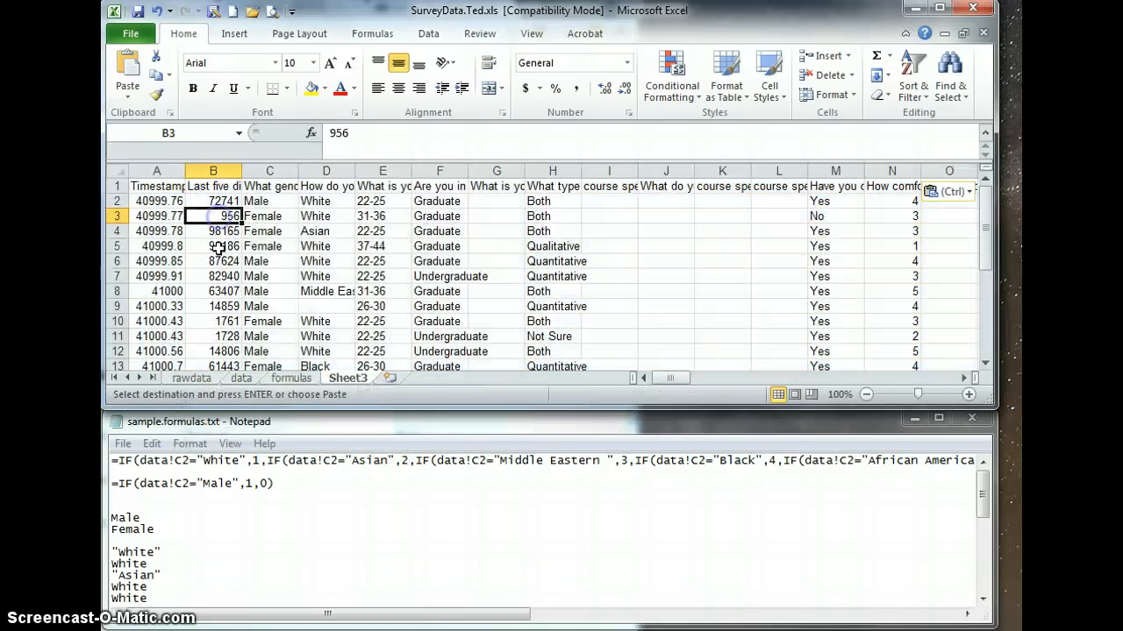
left_click(247, 382)
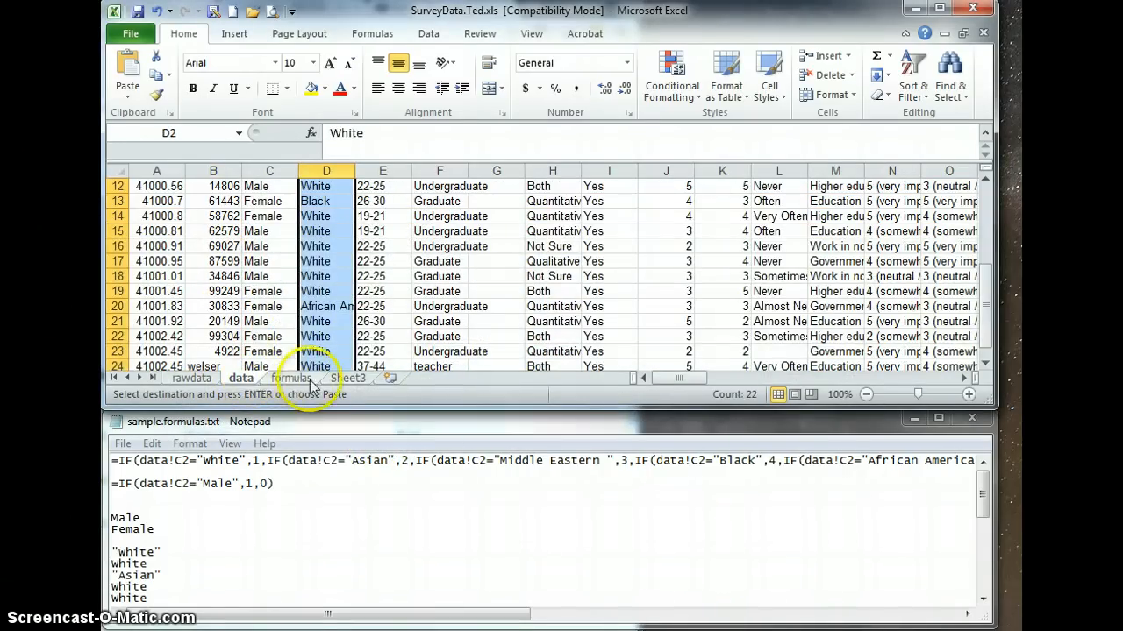
left_click(347, 378)
left_click(290, 322)
left_click(154, 227)
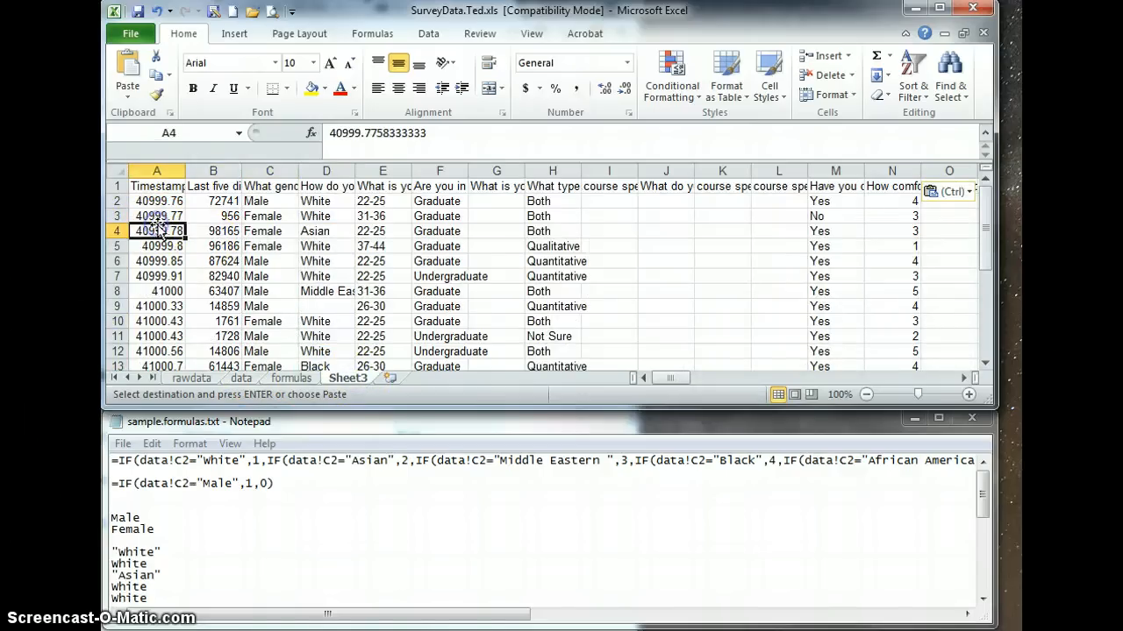
left_click(157, 11)
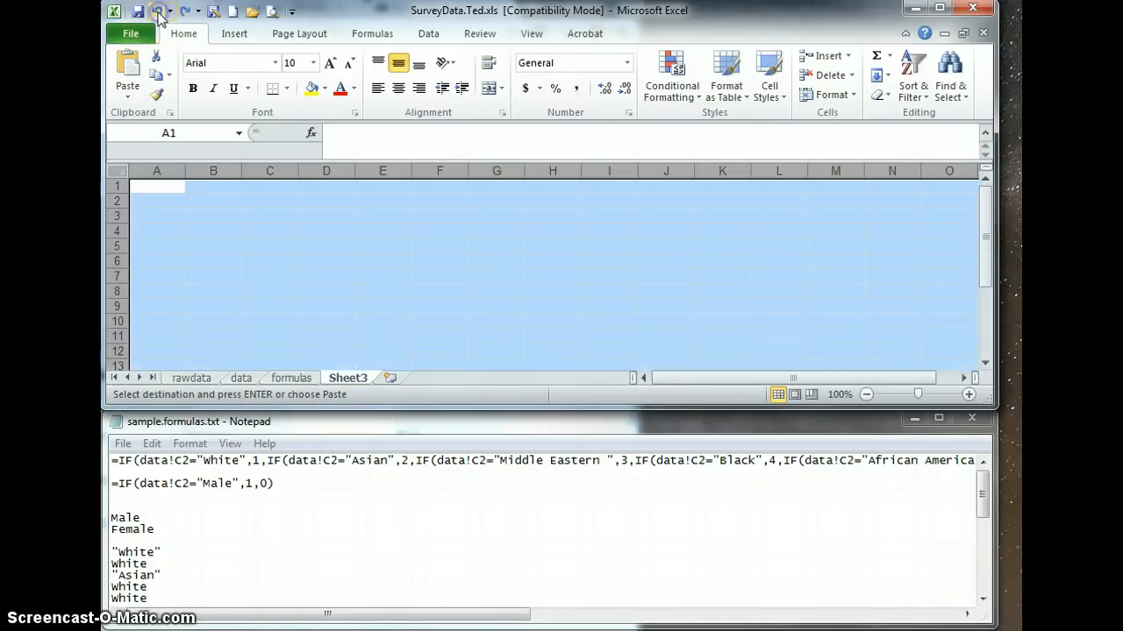
left_click(273, 255)
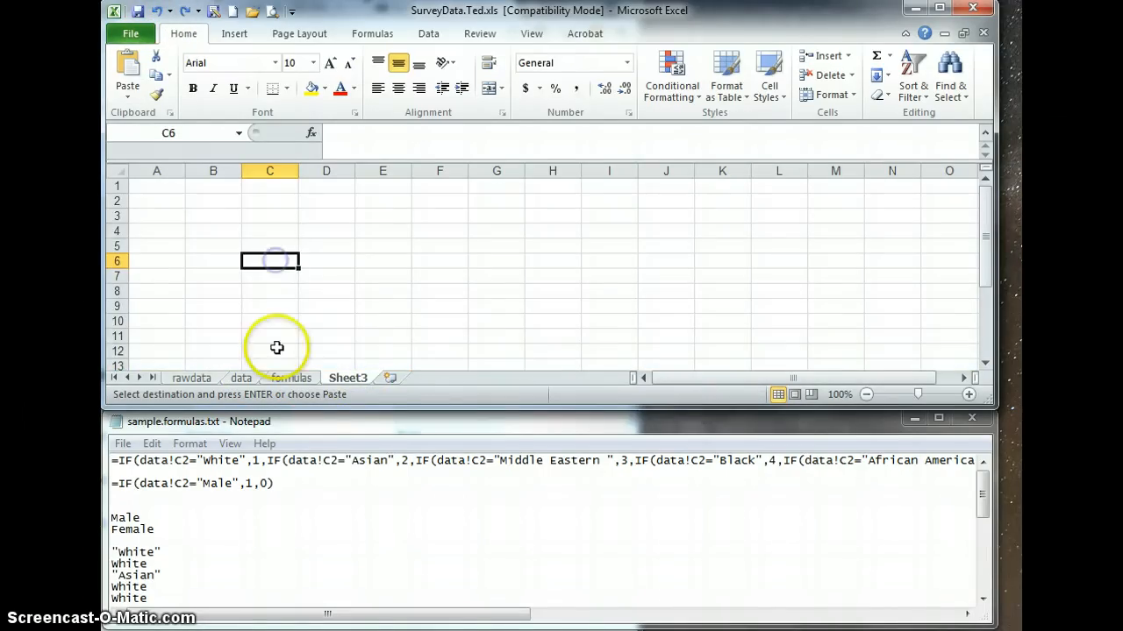
Review the data sheet's question columns from Timestamp in A1 across to the comments question in CC1.
left_click(241, 379)
scroll(214, 324, "up", 4)
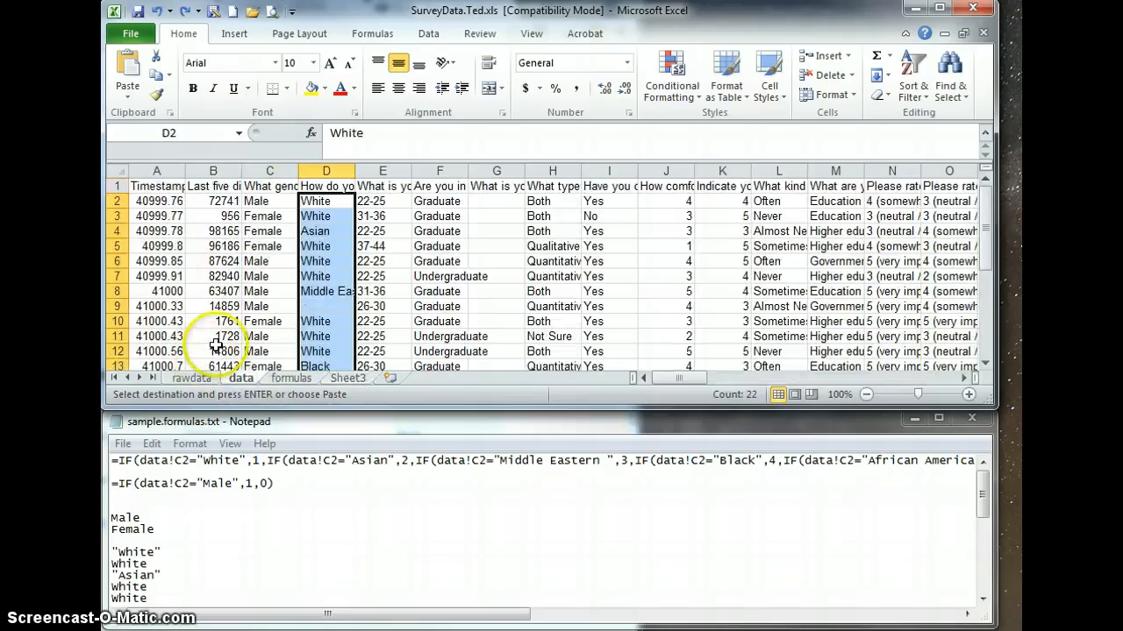
left_click(170, 230)
left_click(154, 186)
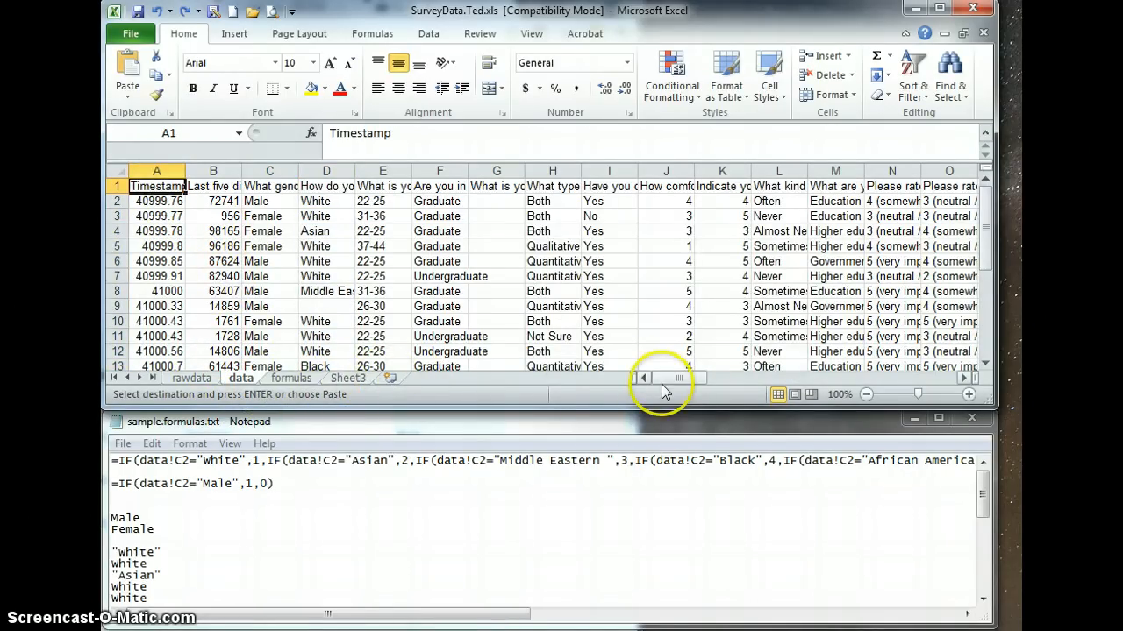
left_click_drag(671, 379, 942, 386)
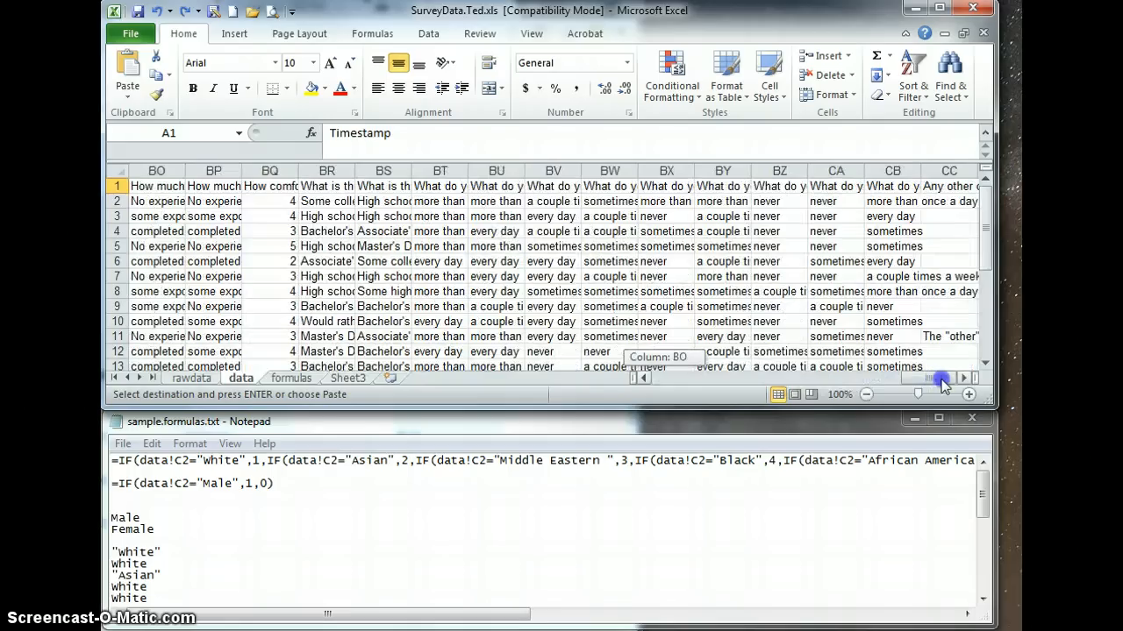
left_click(949, 248)
left_click(937, 188)
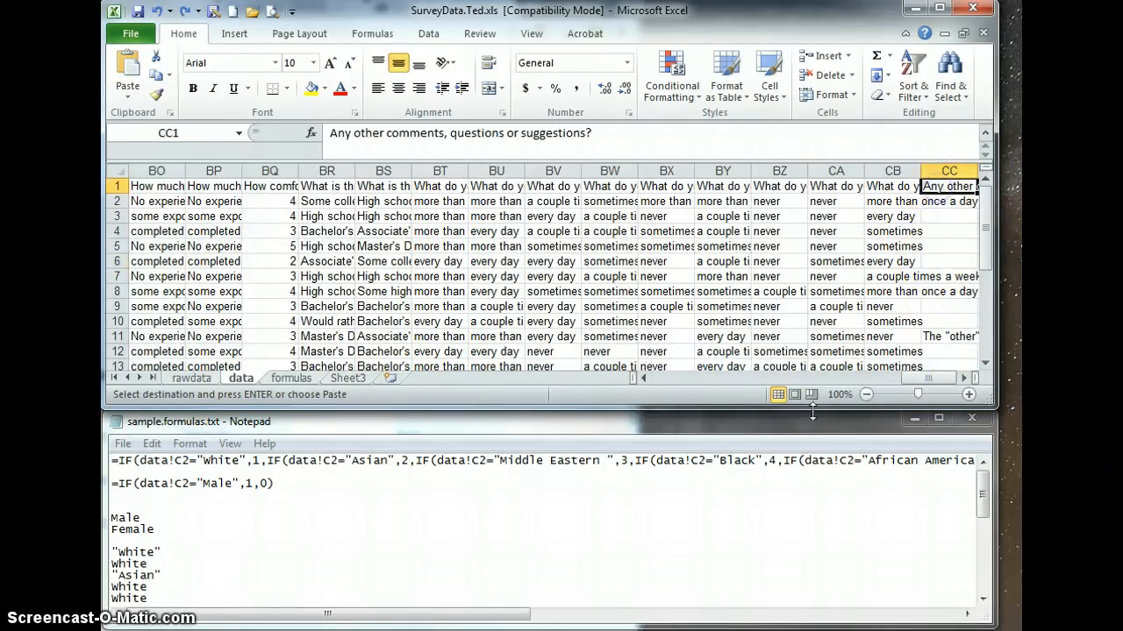
left_click_drag(915, 377, 645, 387)
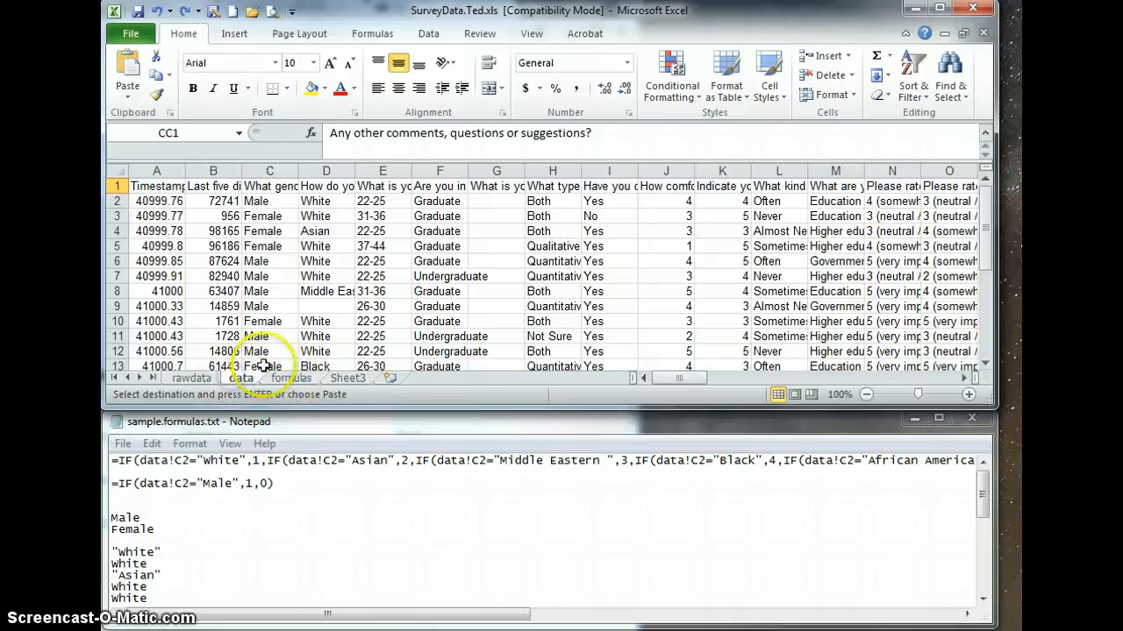
Examine the nested IF recoding formulas in D4 of the formulas sheet and on FormulasForRecodingData in the Recode.Tech.Class.xlsx workbook.
left_click(291, 378)
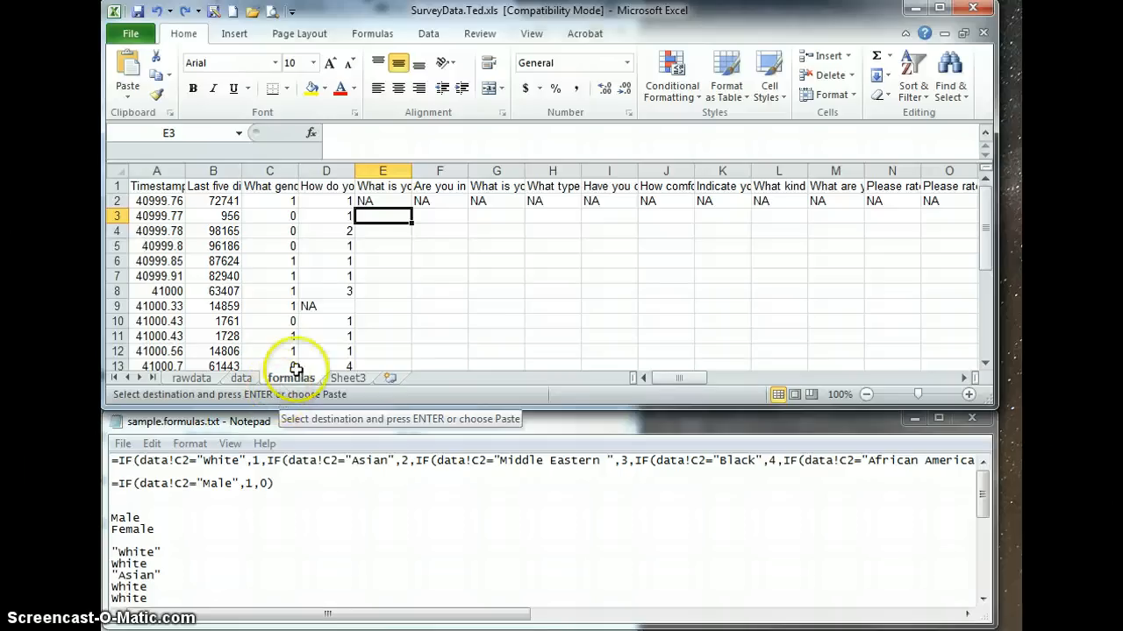
left_click(311, 228)
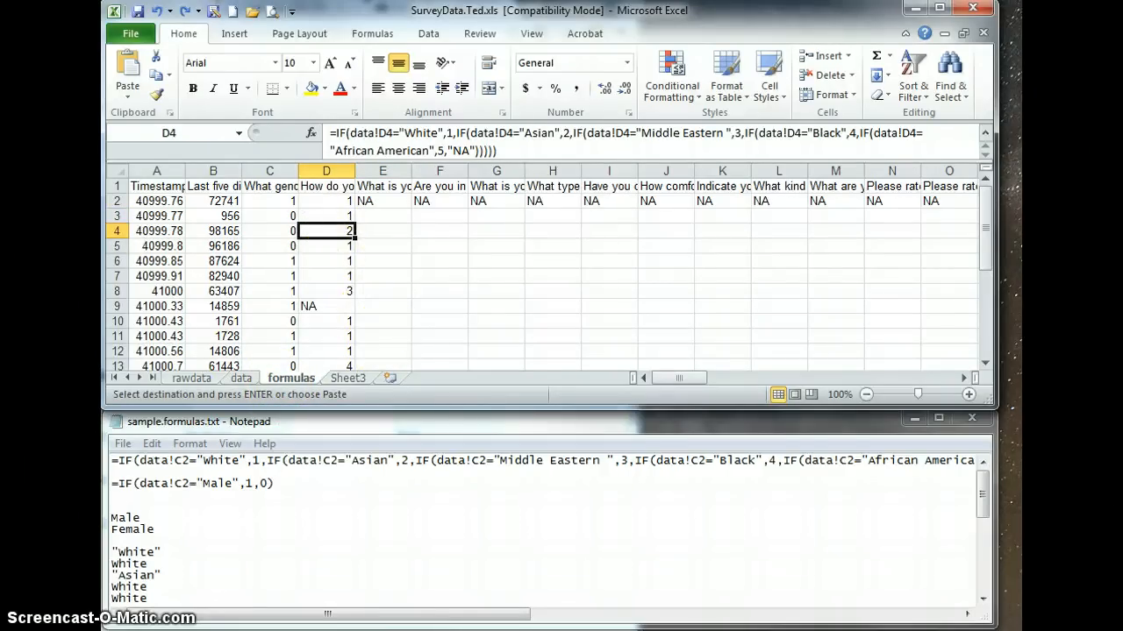
key("alt+Tab")
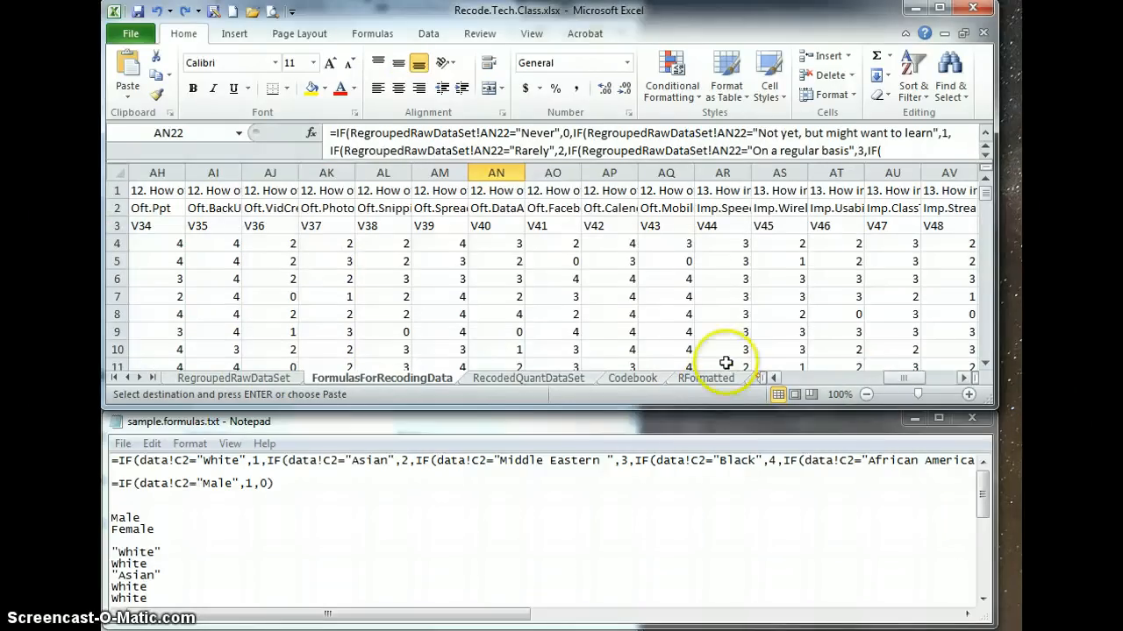
left_click(445, 316)
left_click(495, 297)
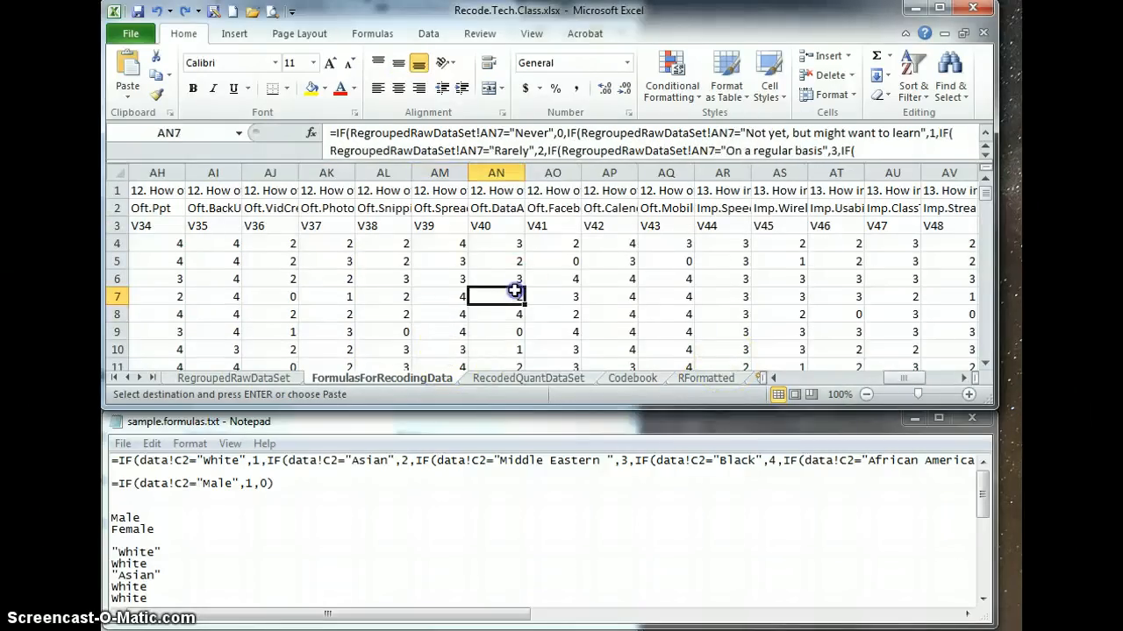
left_click(651, 274)
left_click(591, 273)
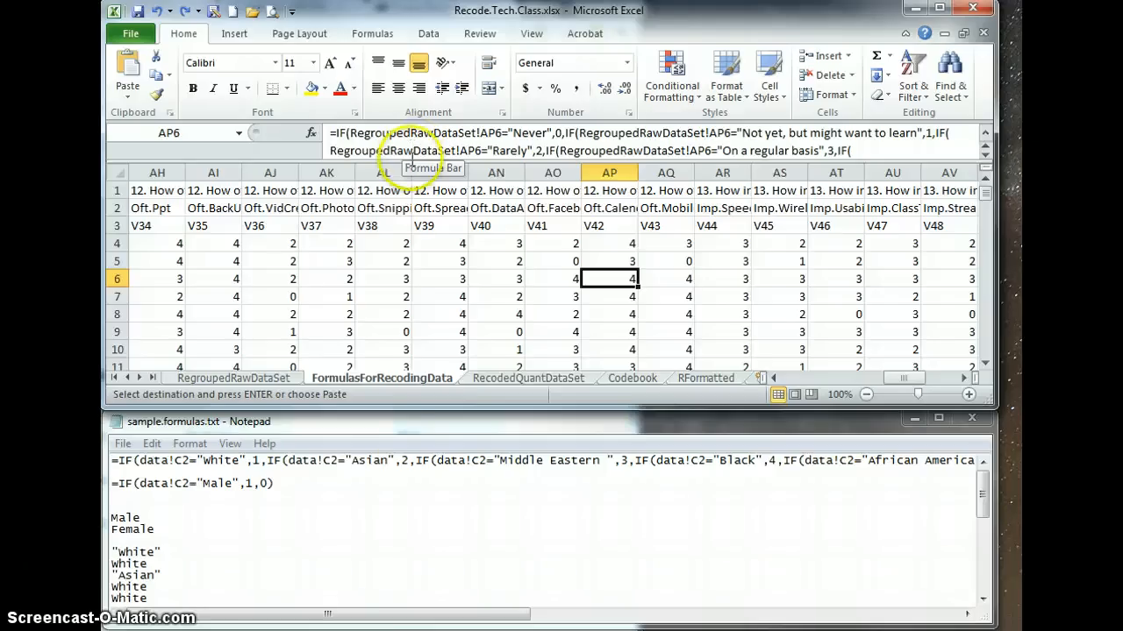
Switch to Notepad and examine the first nested IF formula in sample.formulas.txt, highlighting its data!C2 reference.
left_click(397, 485)
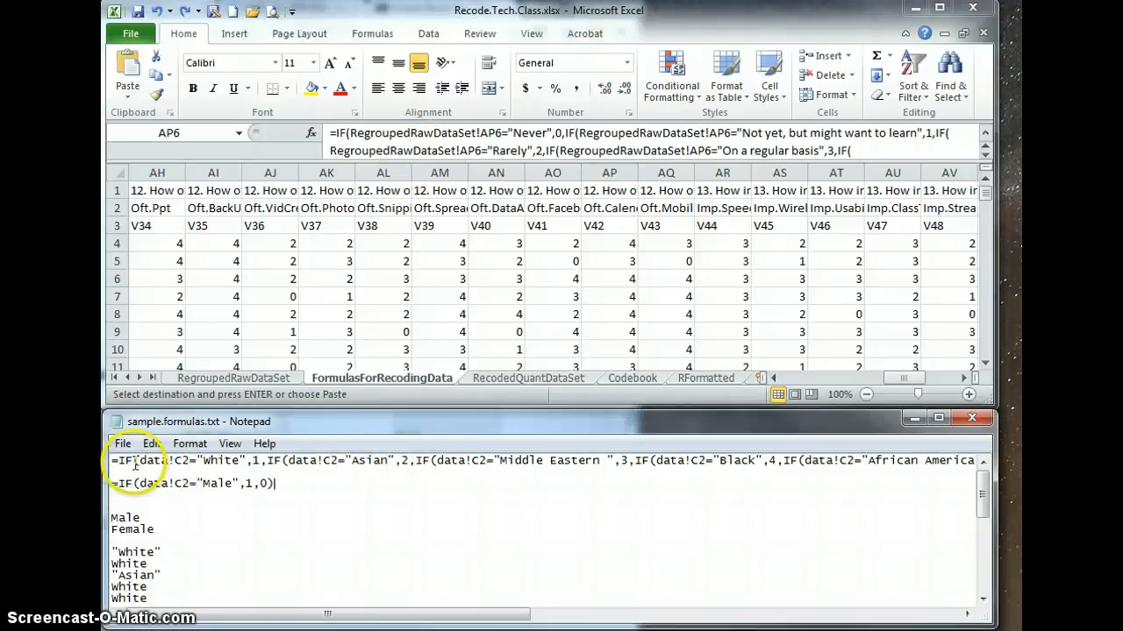
left_click_drag(136, 462, 264, 470)
left_click(371, 498)
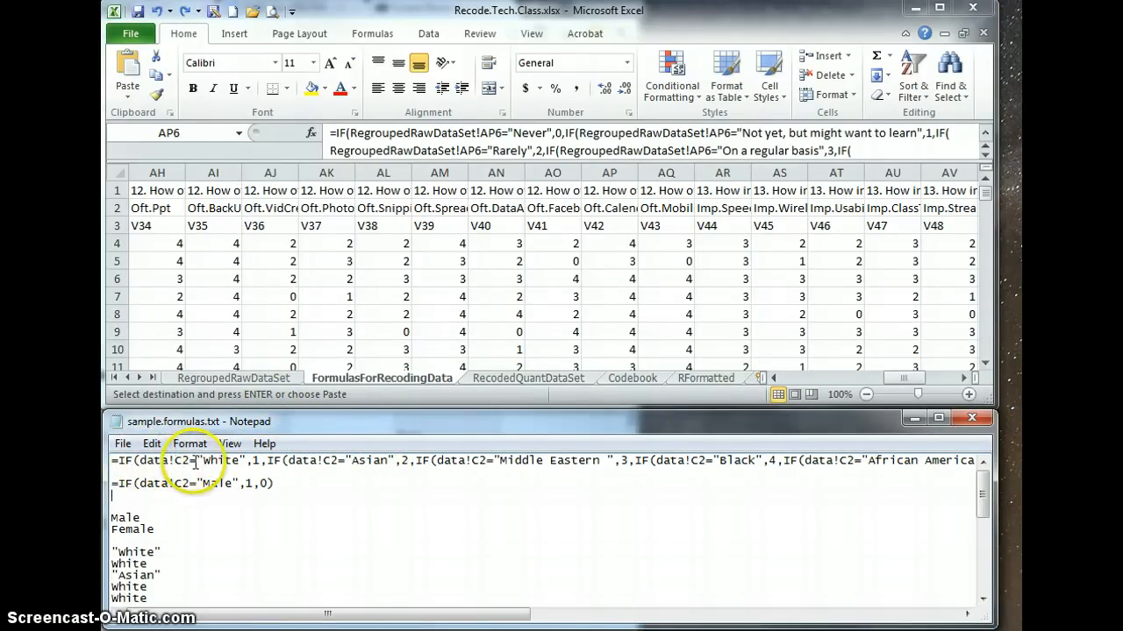
left_click_drag(191, 463, 139, 461)
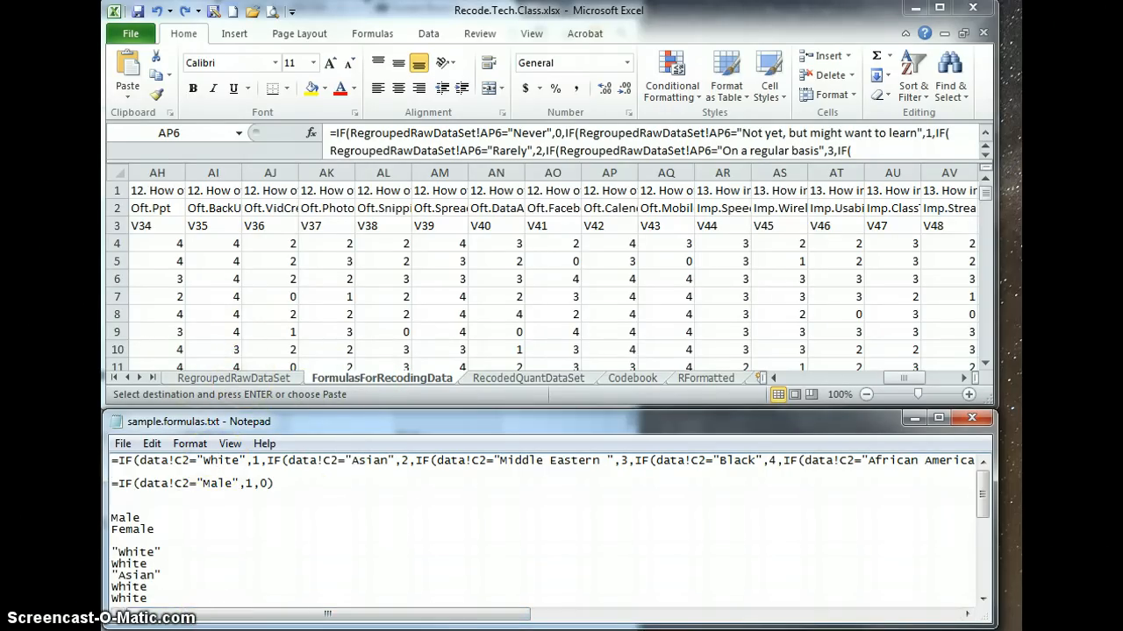
Return to SurveyData.Ted.xls in Excel and inspect the gender recoding formula in cell C2 of the formulas sheet.
key("alt+Tab")
left_click(496, 336)
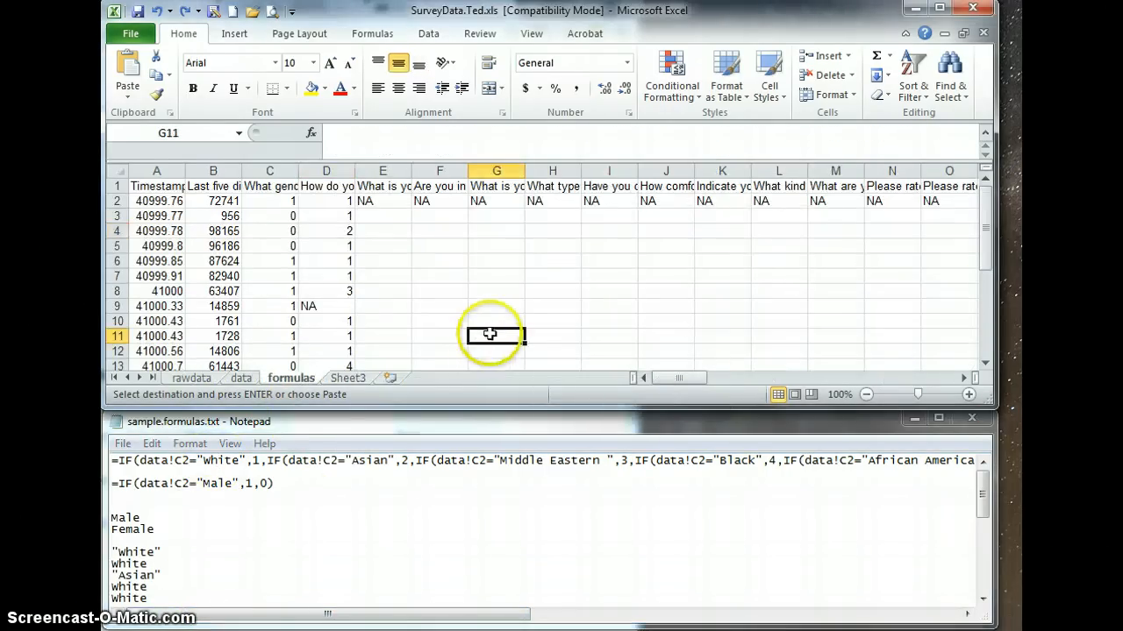
left_click(268, 215)
left_click(261, 198)
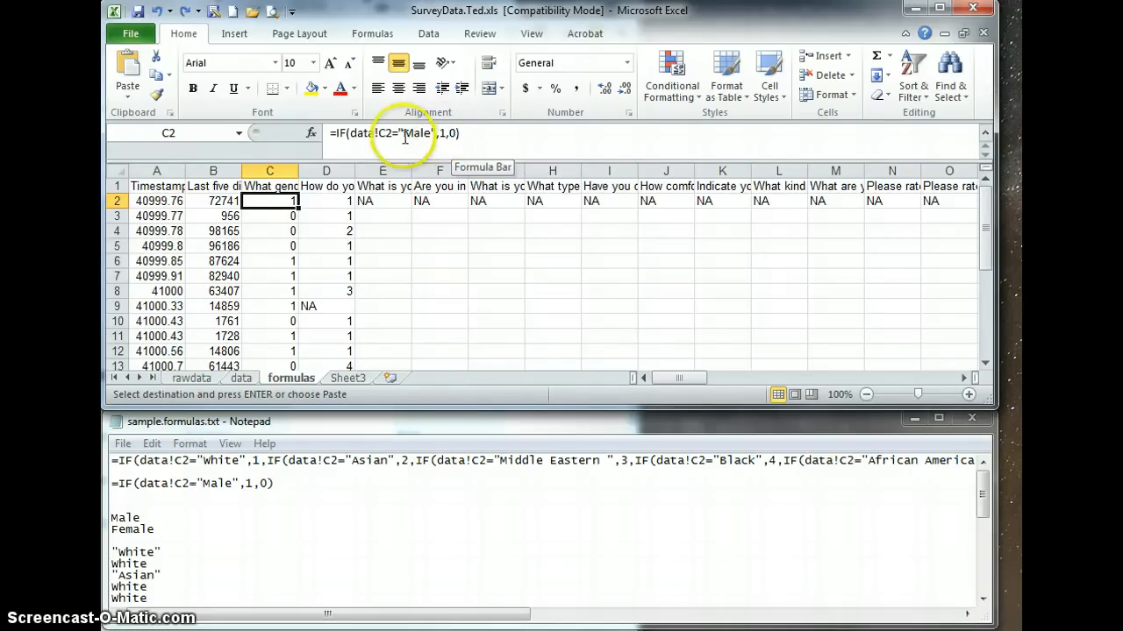
left_click(467, 142)
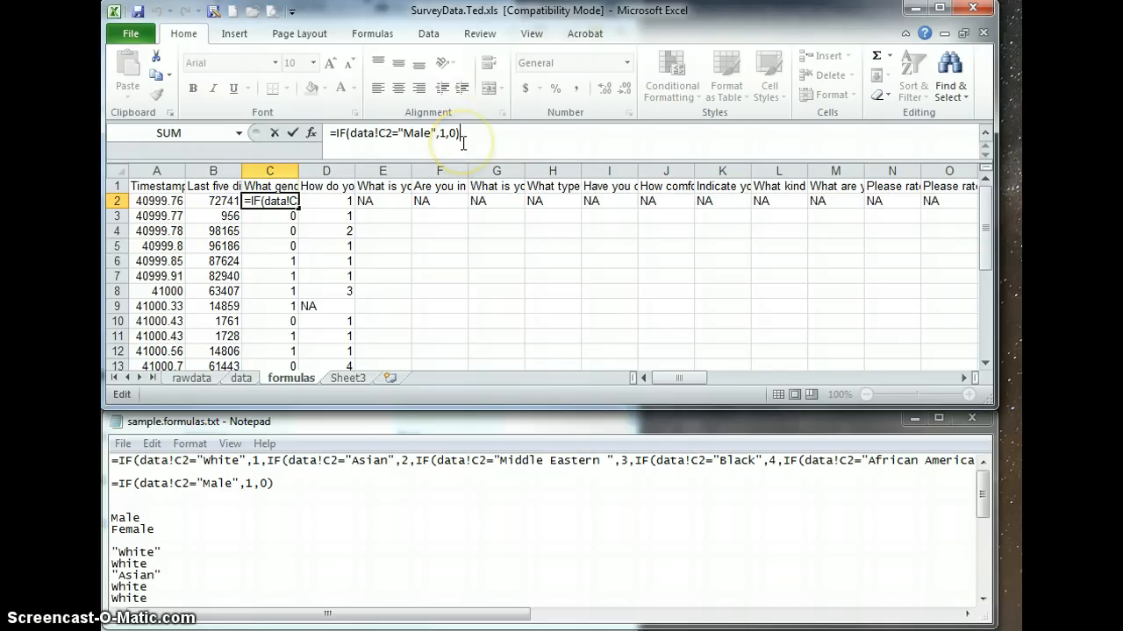
key("Return")
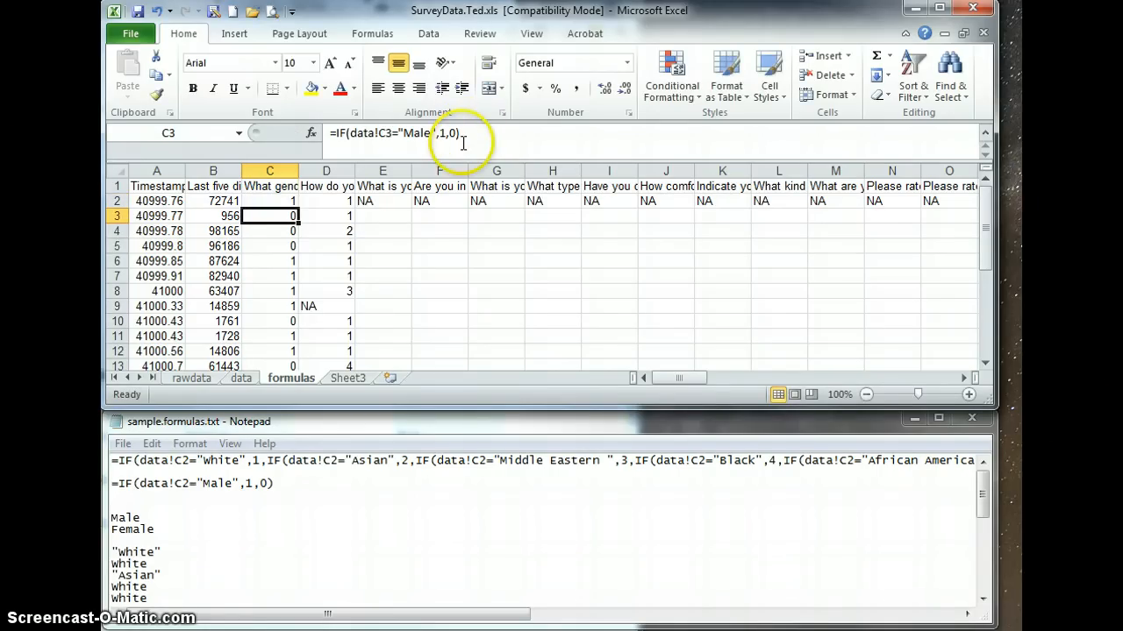
Inspect the nested IF formula in D2 of the formulas sheet and go to the data sheet it references.
left_click(335, 204)
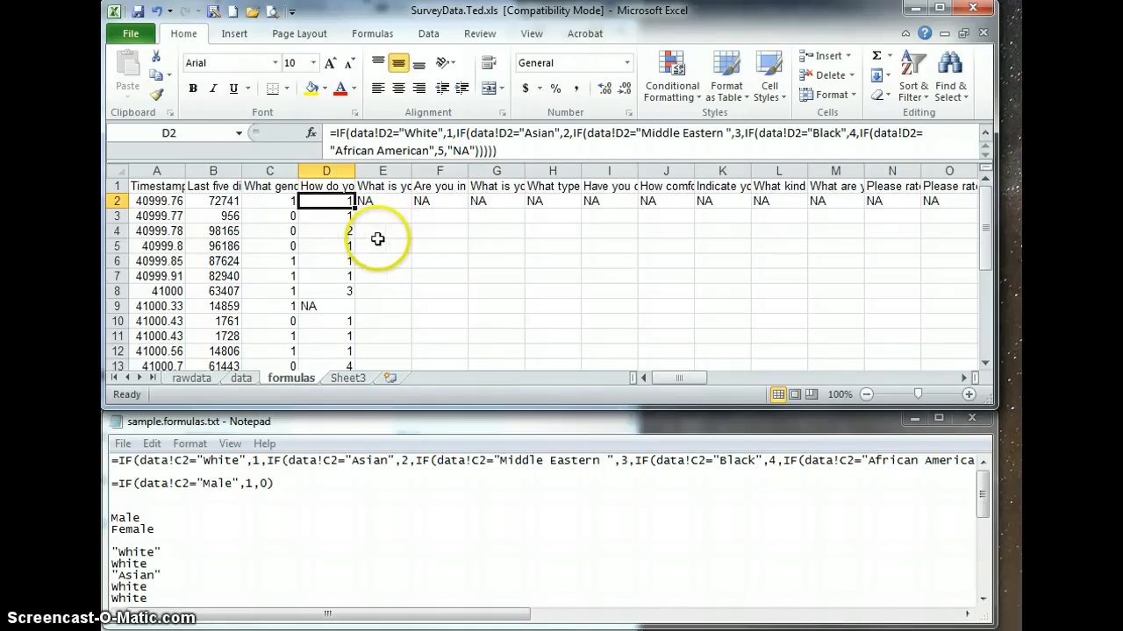
left_click(242, 378)
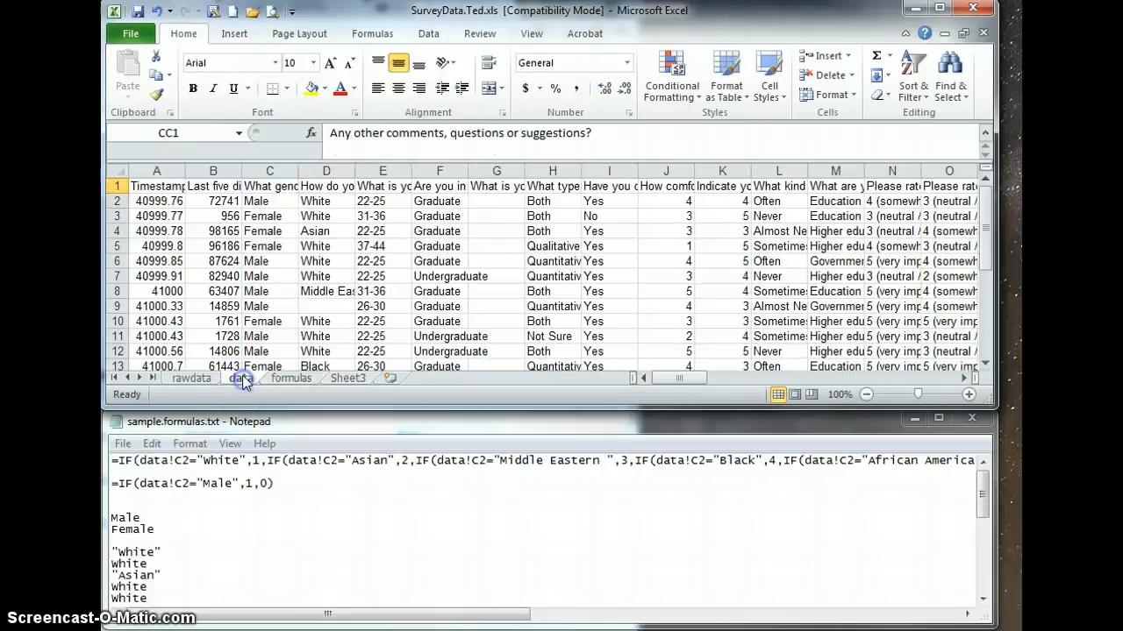
Switch to sample.formulas.txt in Notepad and delete the standalone Male and Female lines.
left_click(290, 518)
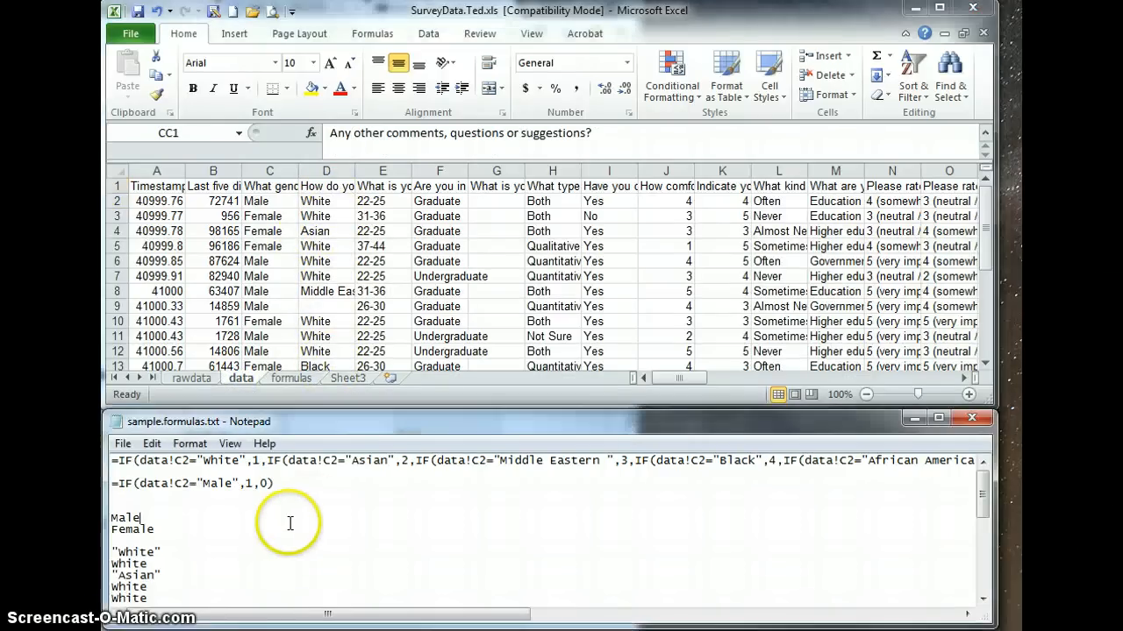
scroll(283, 521, "down", 1)
scroll(255, 543, "down", 1)
scroll(210, 579, "down", 1)
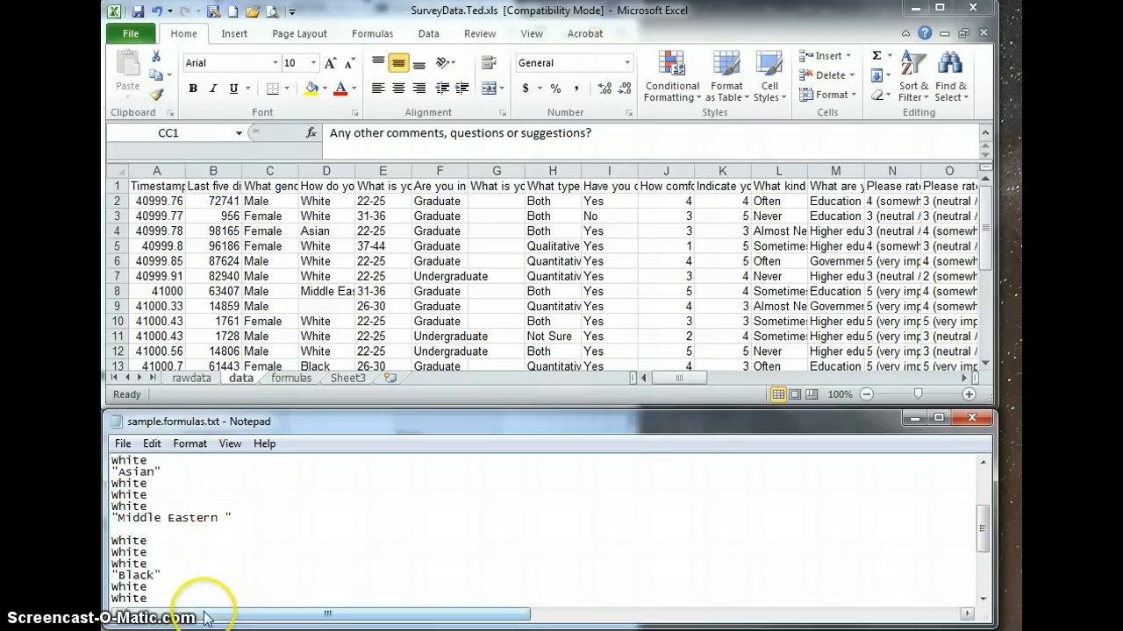
scroll(195, 579, "down", 1)
scroll(195, 578, "up", 5)
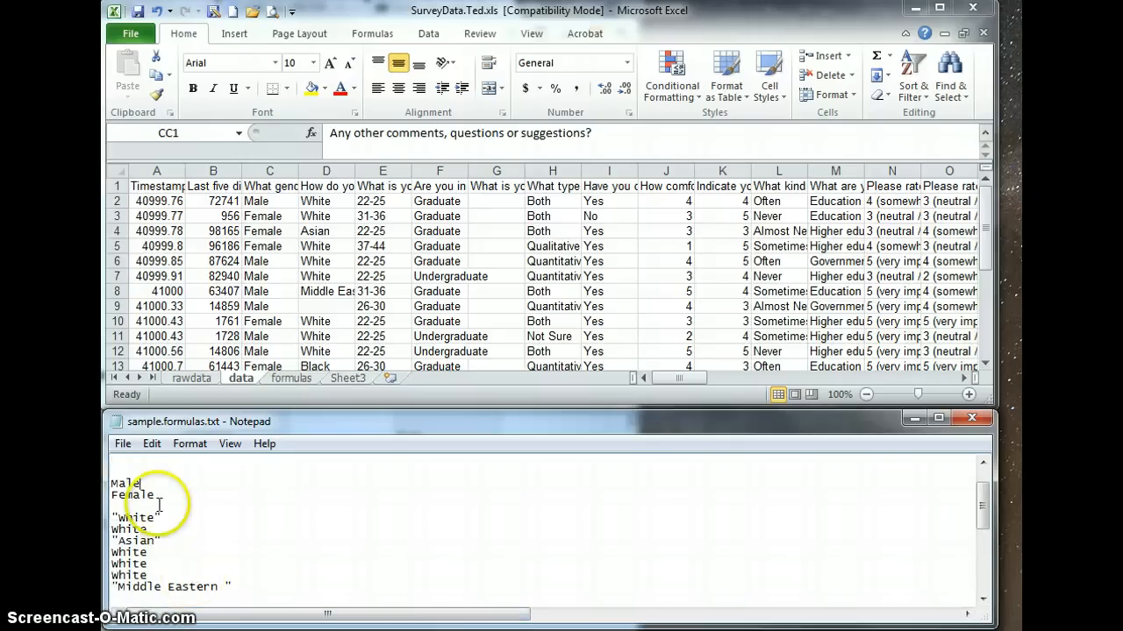
left_click_drag(165, 499, 111, 482)
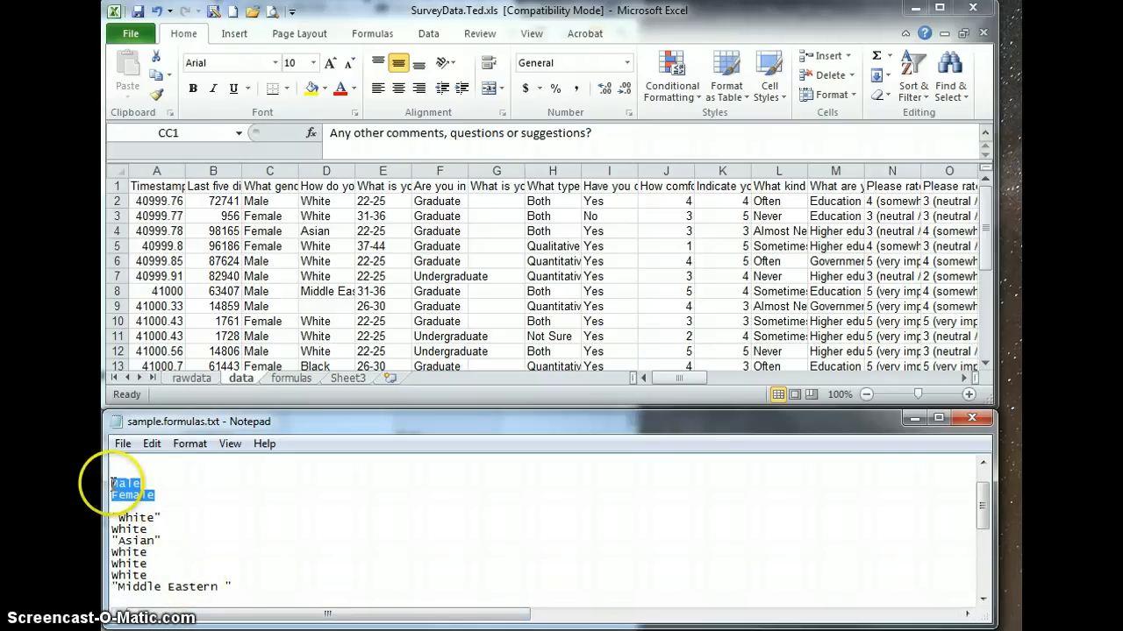
key("Delete")
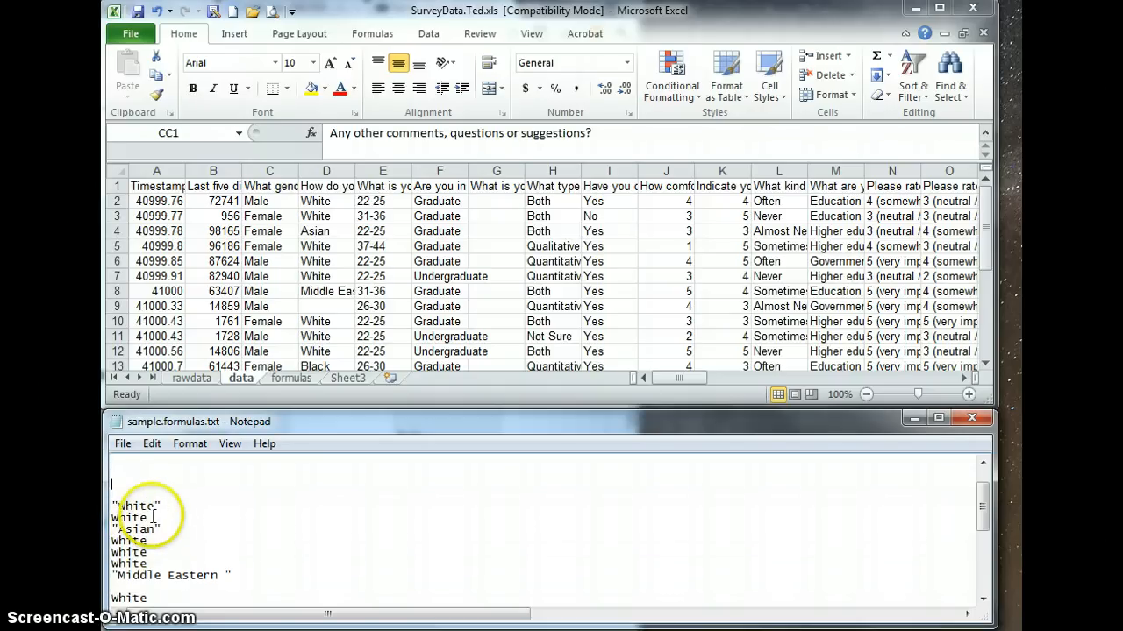
Remove the unquoted White entries between the "White", "Asian" and "Middle Eastern " lines, keeping one blank line between the quoted categories.
left_click_drag(151, 517, 112, 506)
type("\"white\"")
key("Return")
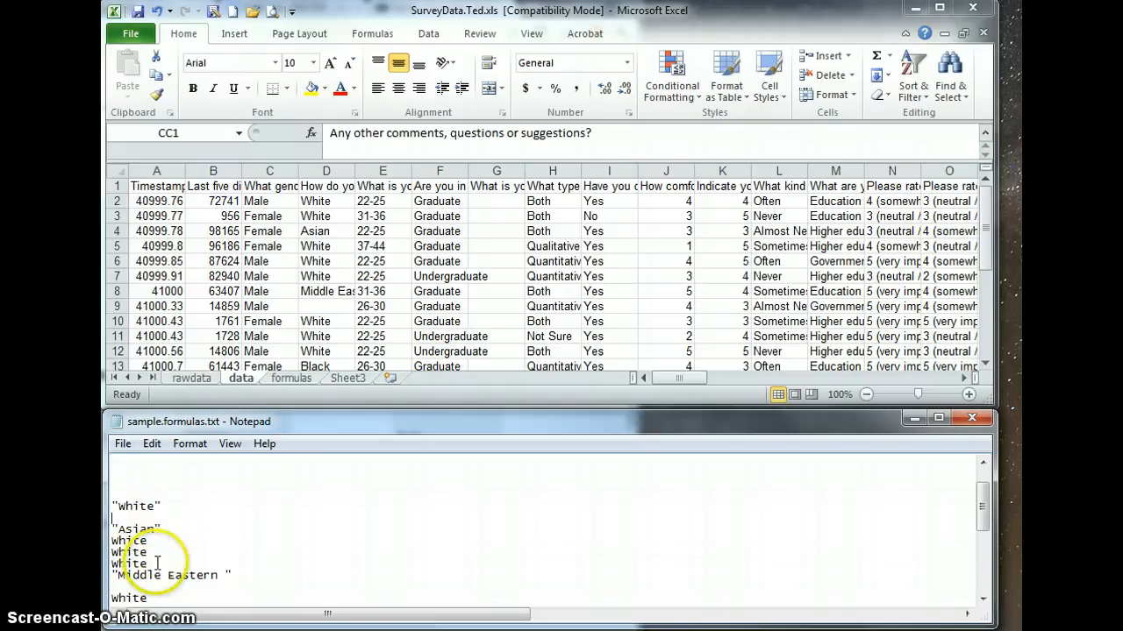
left_click_drag(154, 564, 111, 529)
key("Delete")
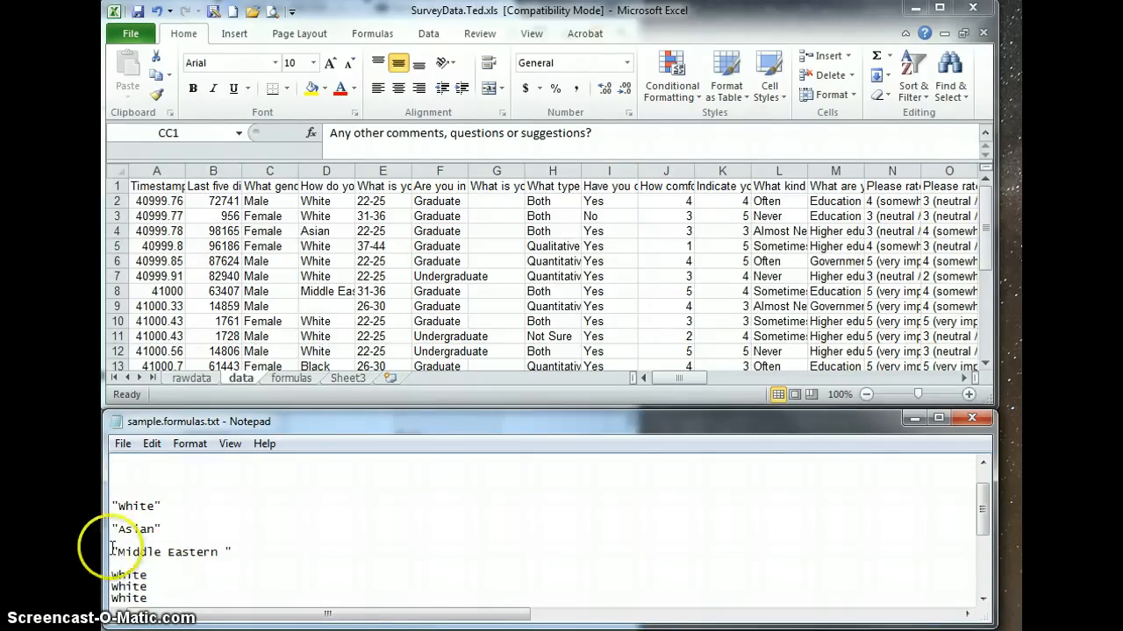
Delete the remaining unquoted White entries above and below "Black" and after "African American", leaving only the quoted categories.
scroll(155, 557, "down", 1)
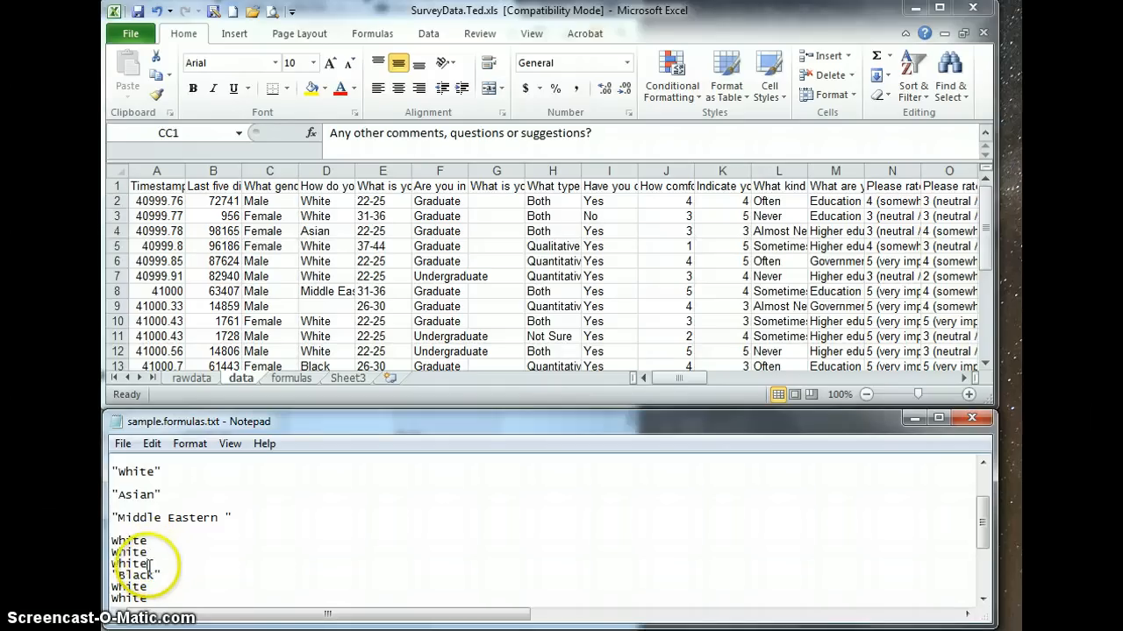
left_click_drag(147, 564, 111, 541)
key("Delete")
key("Delete")
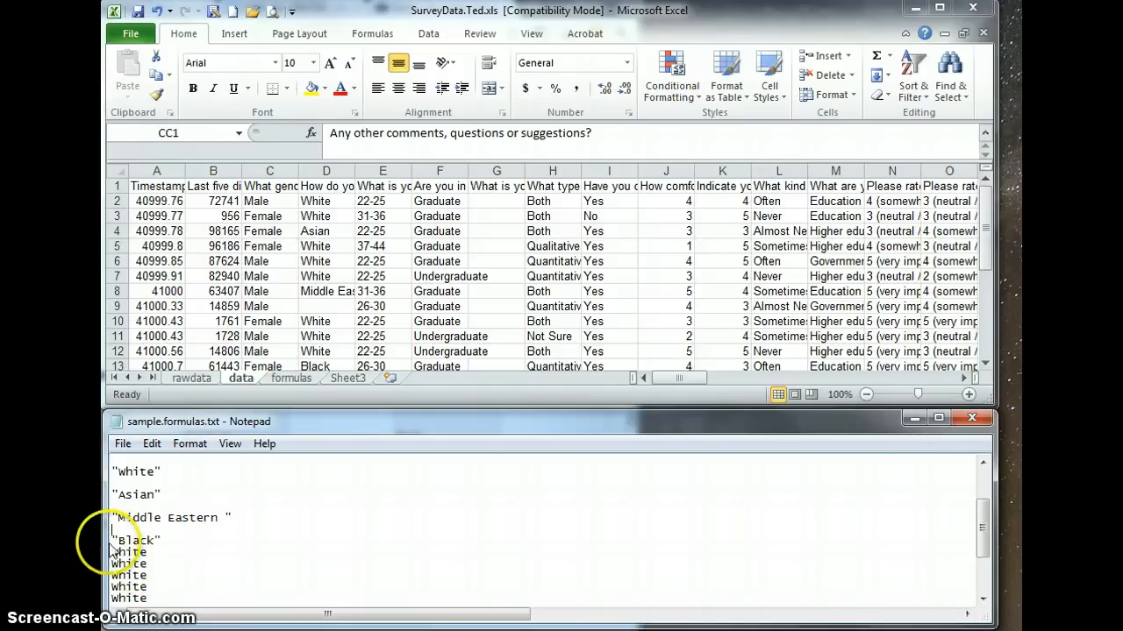
scroll(157, 569, "down", 1)
left_click_drag(161, 573, 112, 529)
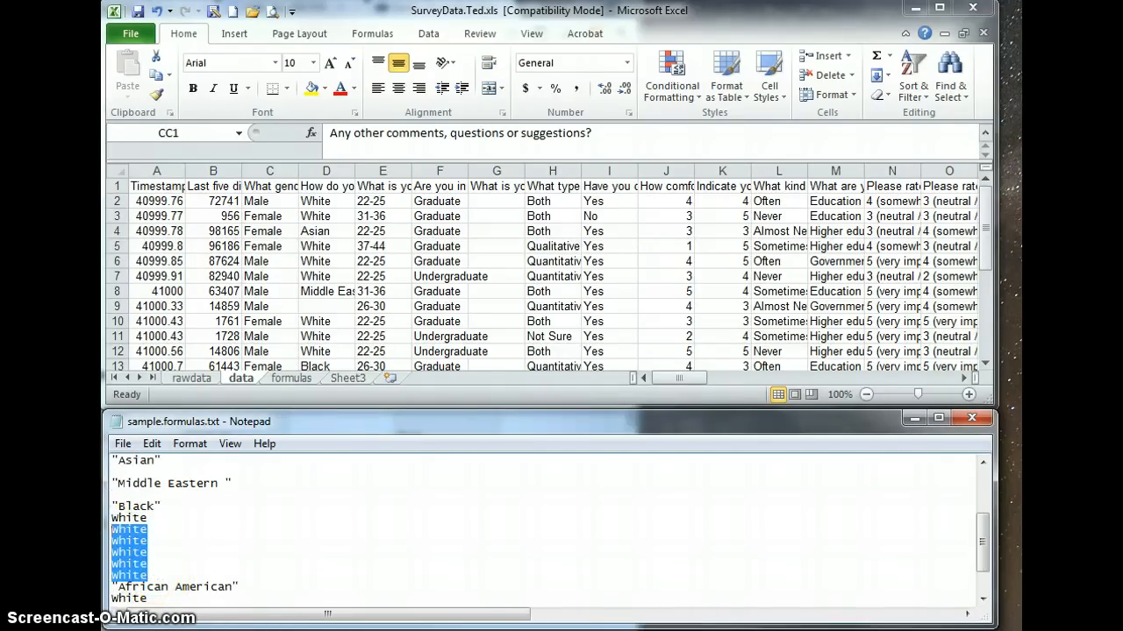
key("Delete")
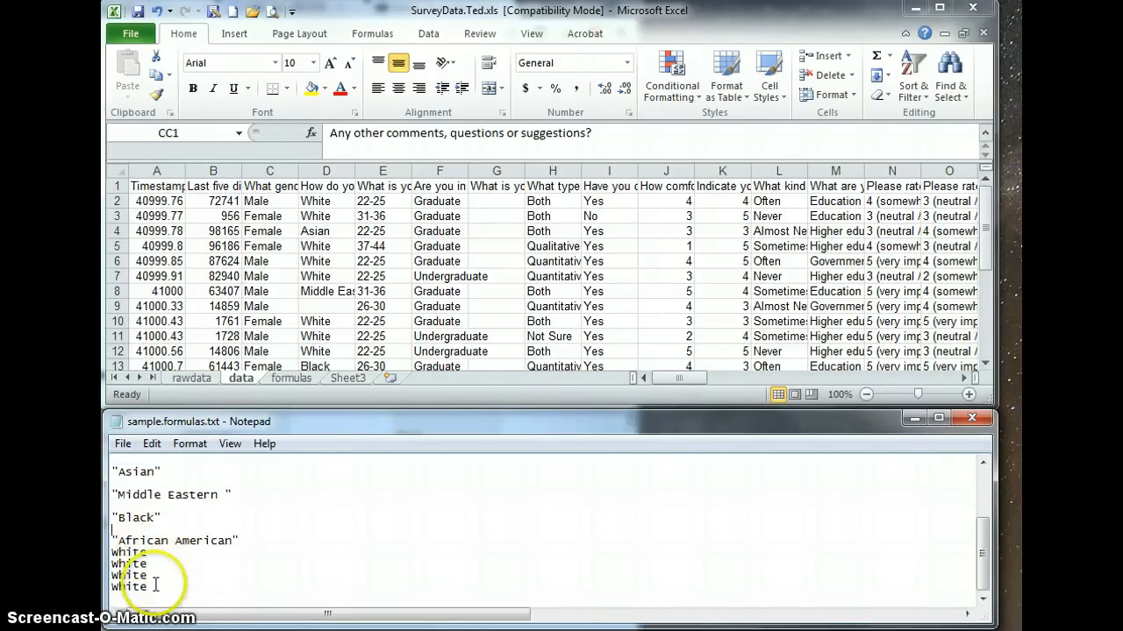
left_click(121, 567)
left_click_drag(121, 572, 107, 555)
key("Delete")
Remove the surplus blank lines between the Male formula and the "White" category.
scroll(206, 552, "up", 1)
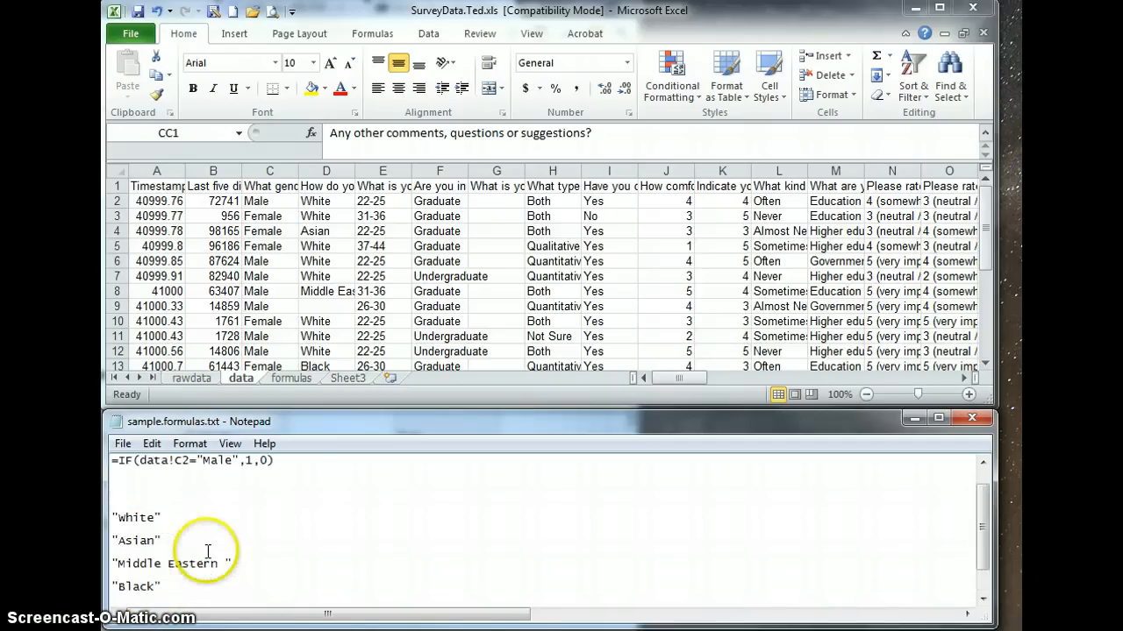
left_click(164, 506)
key("BackSpace")
key("BackSpace")
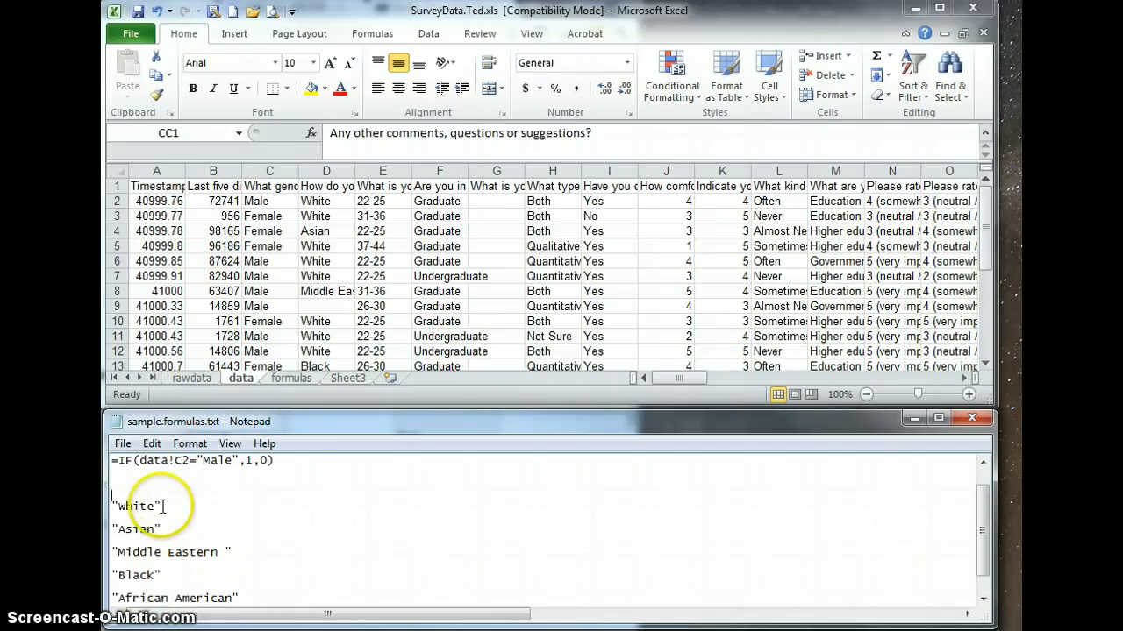
scroll(164, 508, "up", 1)
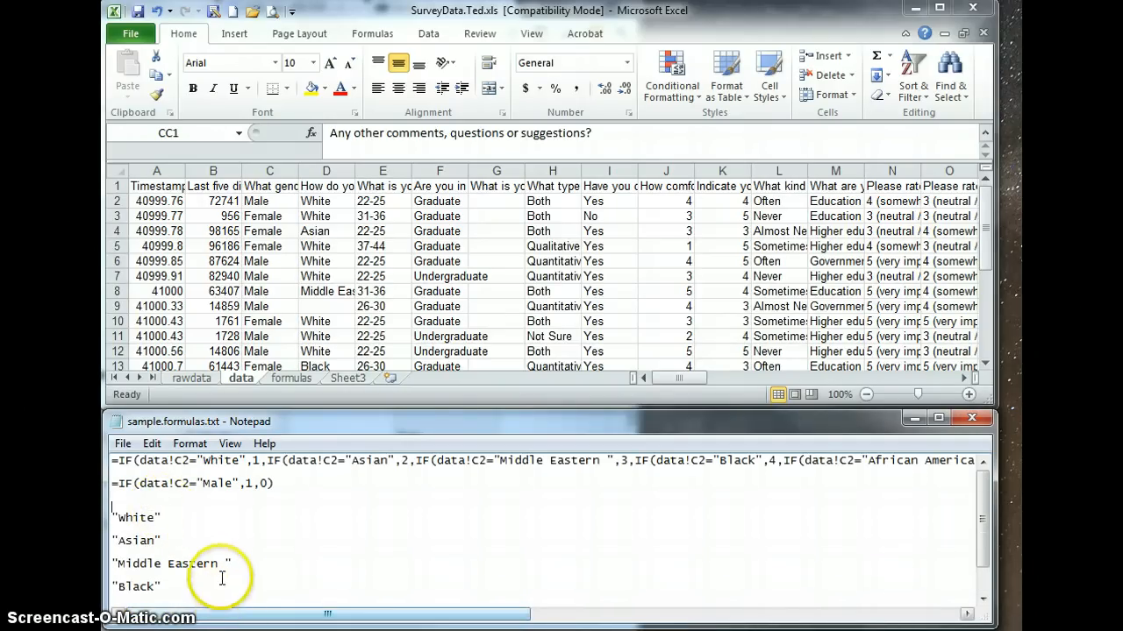
key("Delete")
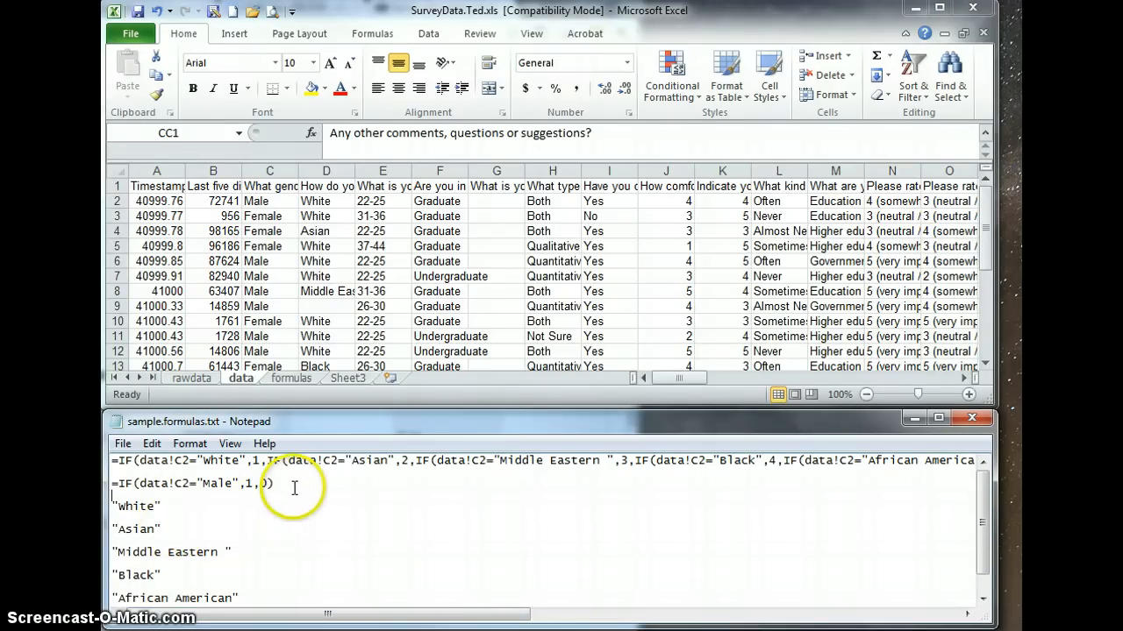
Delete the =IF(data!C2="Male",1,0) line, leaving one blank line between the nested IF formula and the category list.
left_click_drag(293, 483, 111, 483)
key("BackSpace")
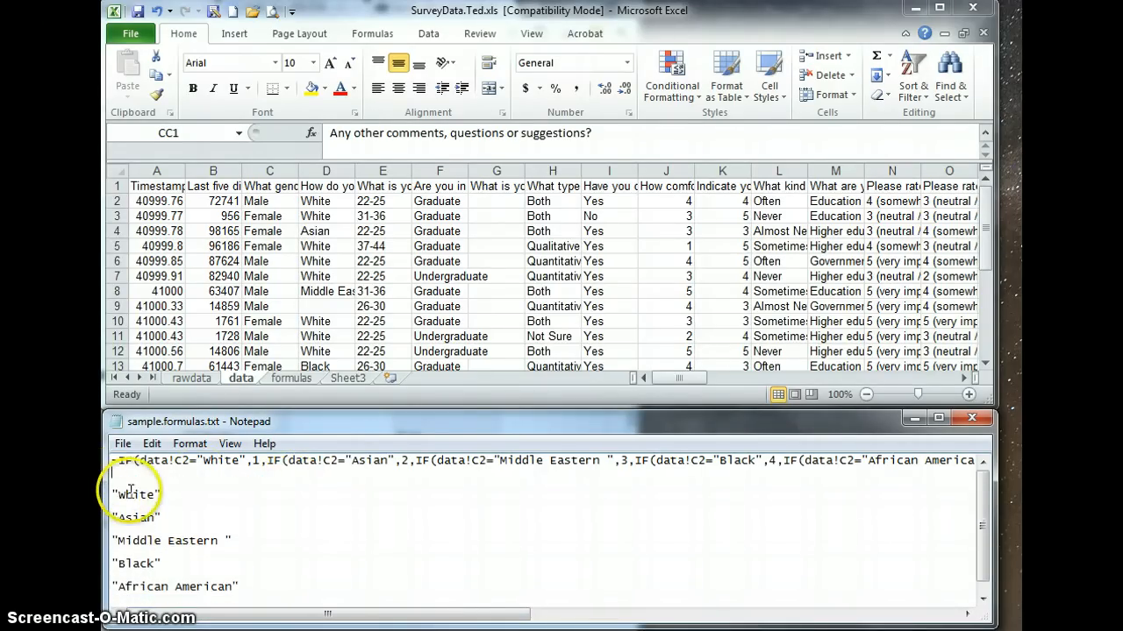
key("BackSpace")
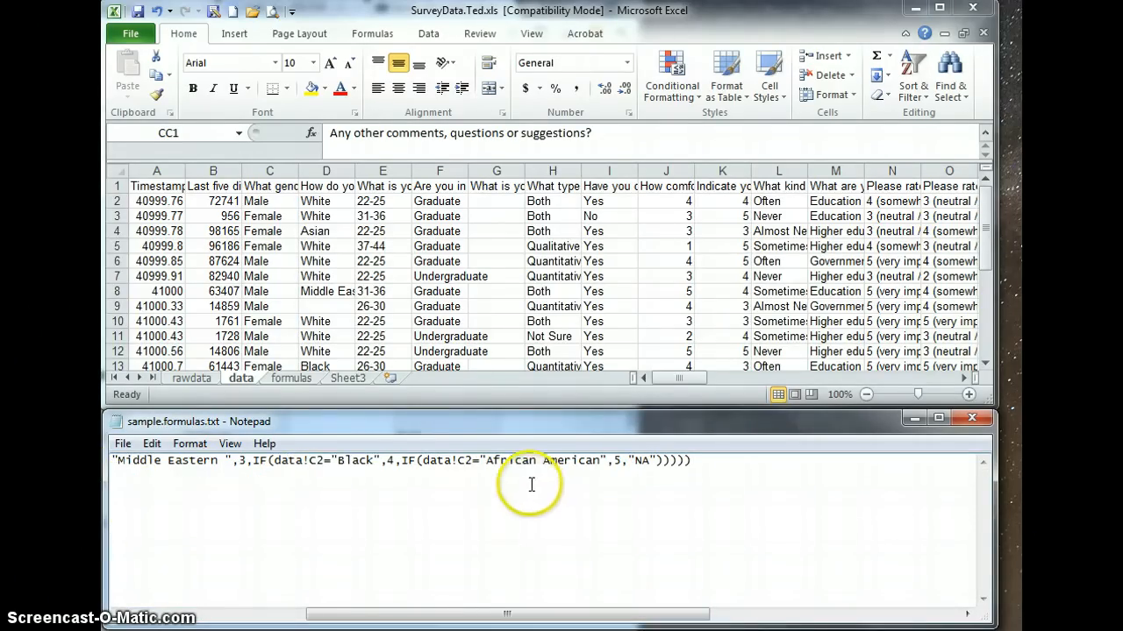
key("Return")
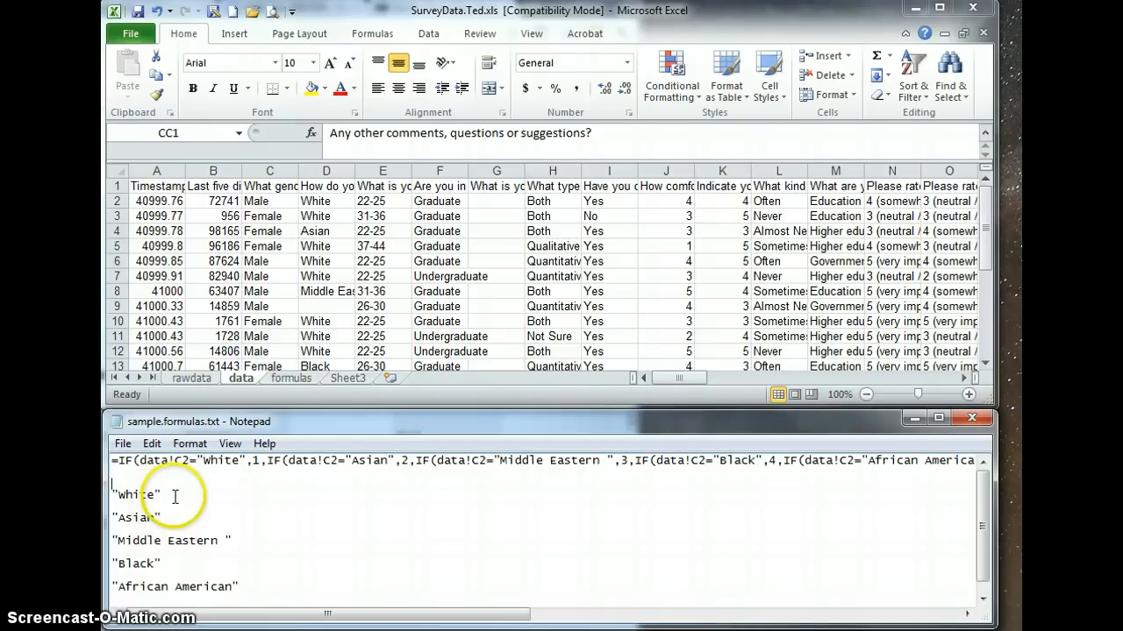
key("Delete")
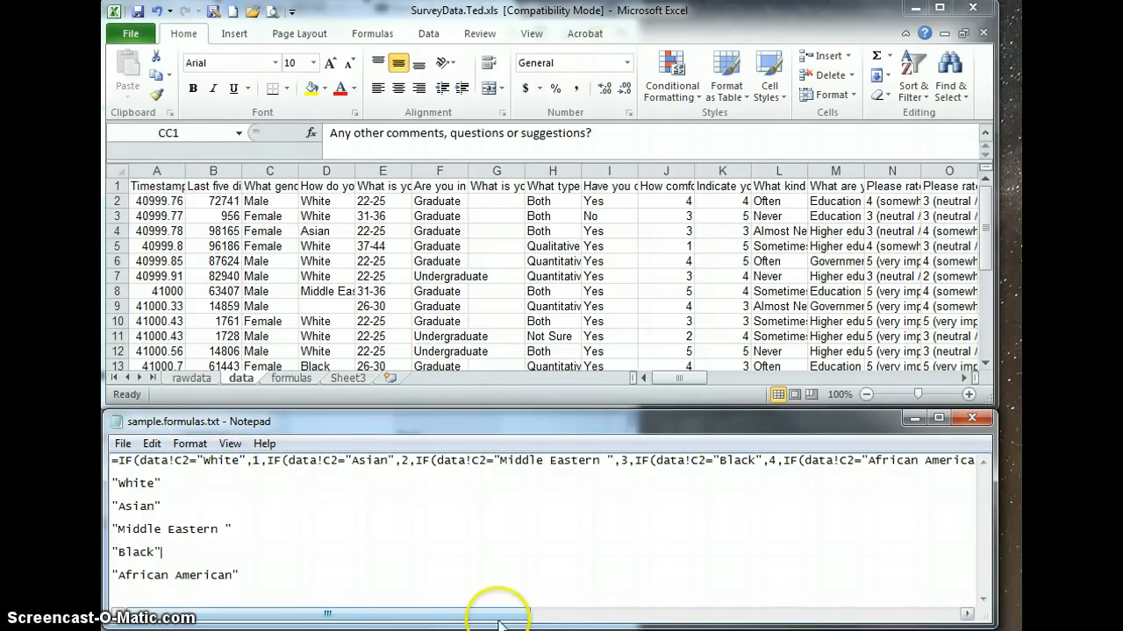
Examine the nested IF formula through its closing "NA" argument and parentheses, and return to its beginning.
left_click_drag(493, 623, 619, 591)
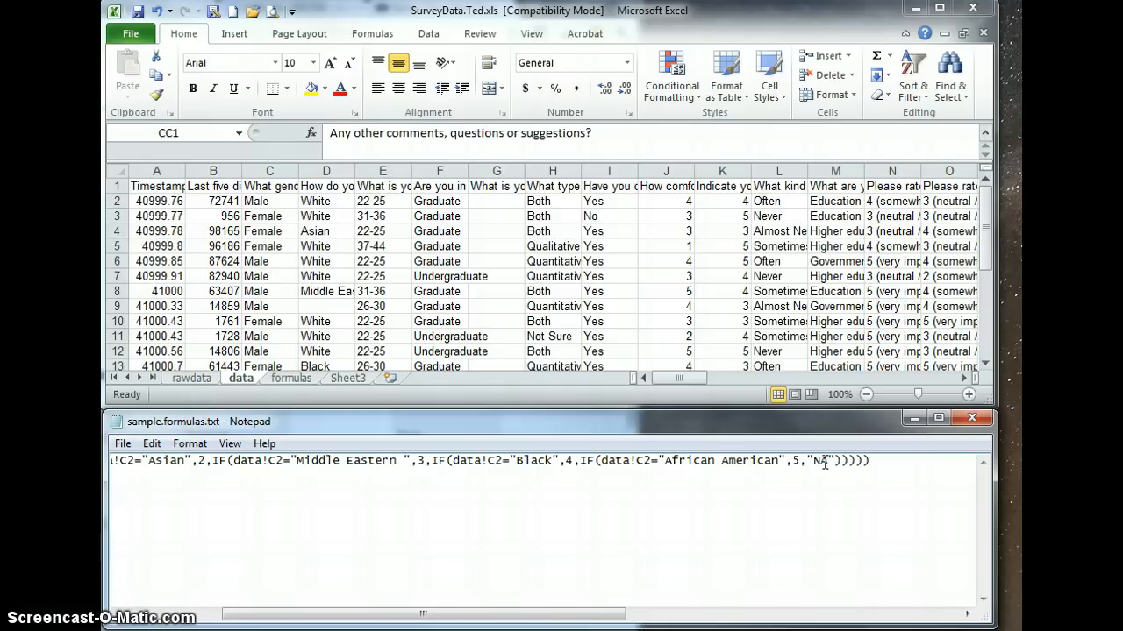
left_click_drag(584, 612, 484, 621)
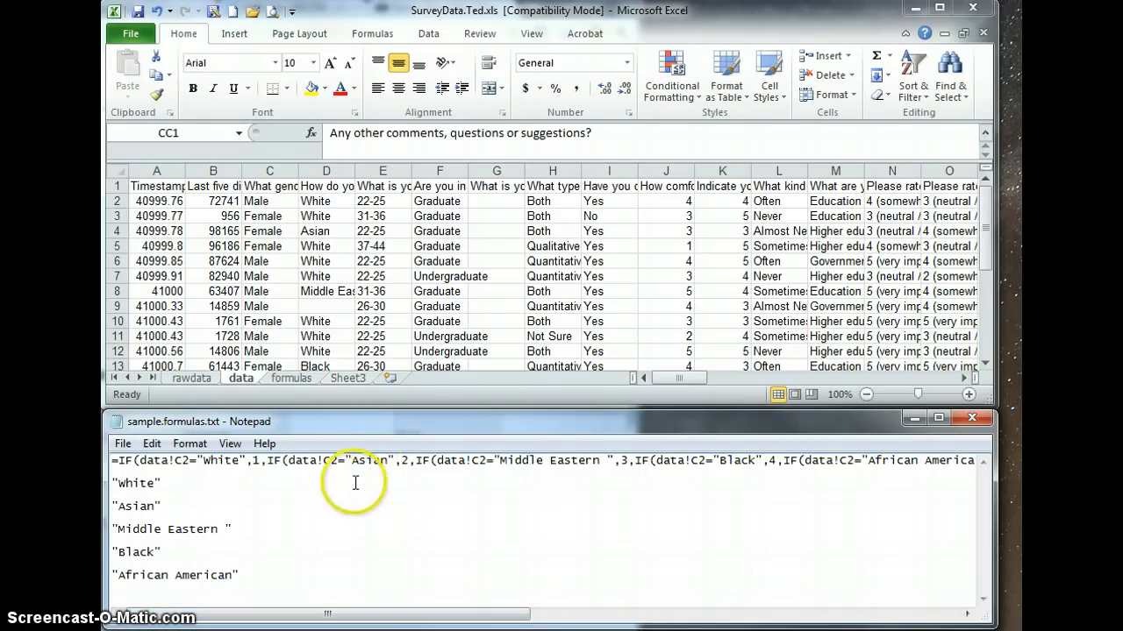
Switch to Excel, inspect the column D recoding formulas in D2, D3 and D9 on the formulas sheet, and check D9 on the data sheet.
left_click(301, 372)
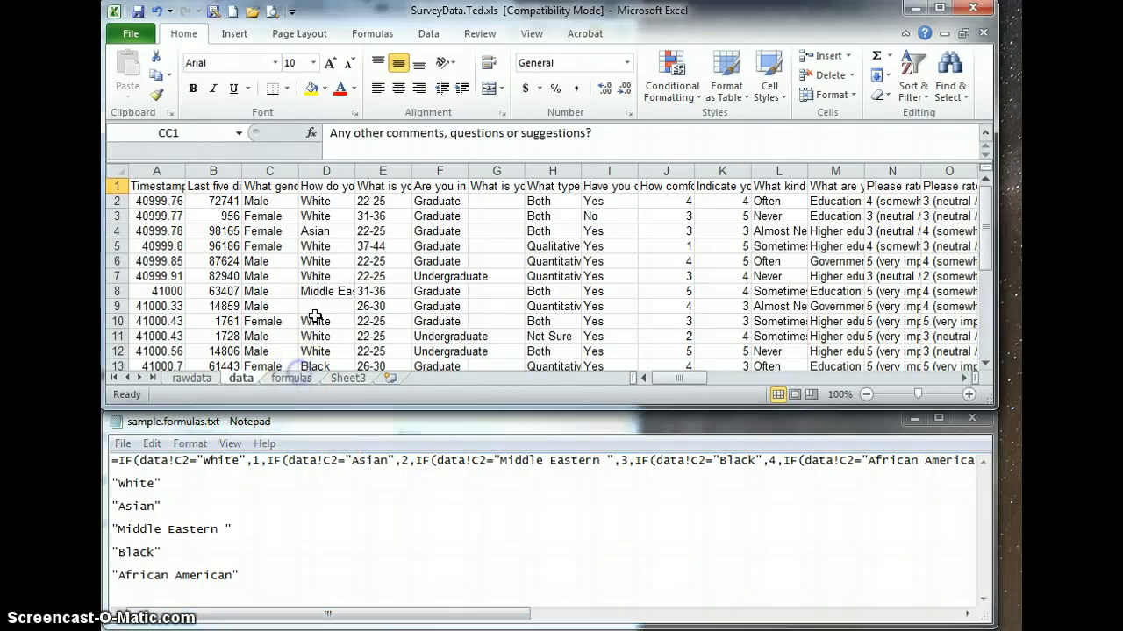
left_click(298, 376)
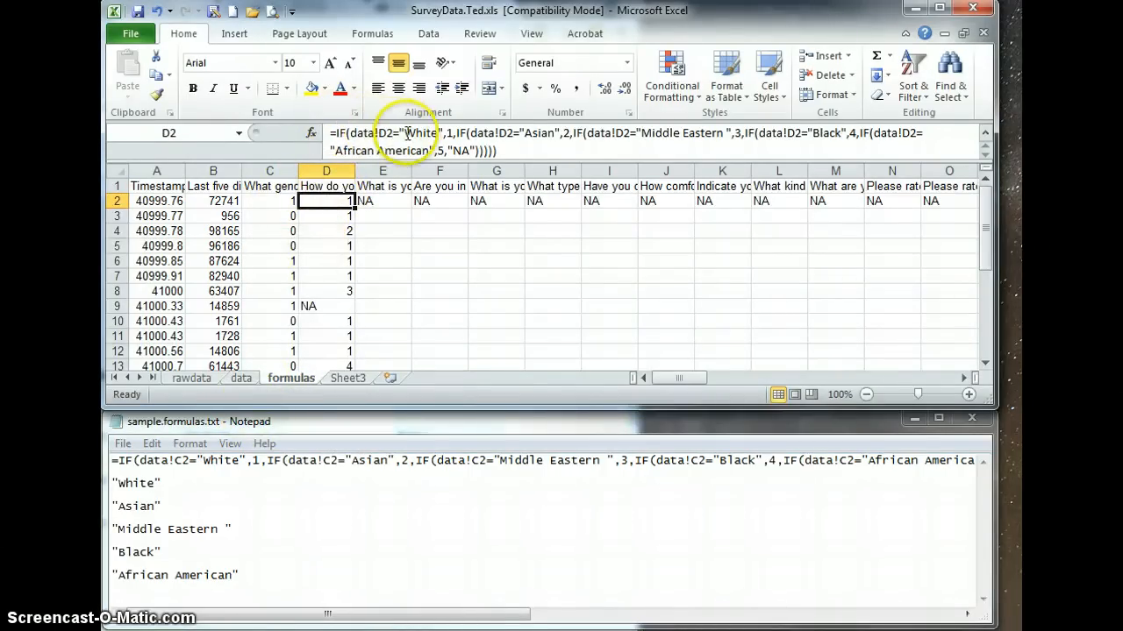
left_click(342, 218)
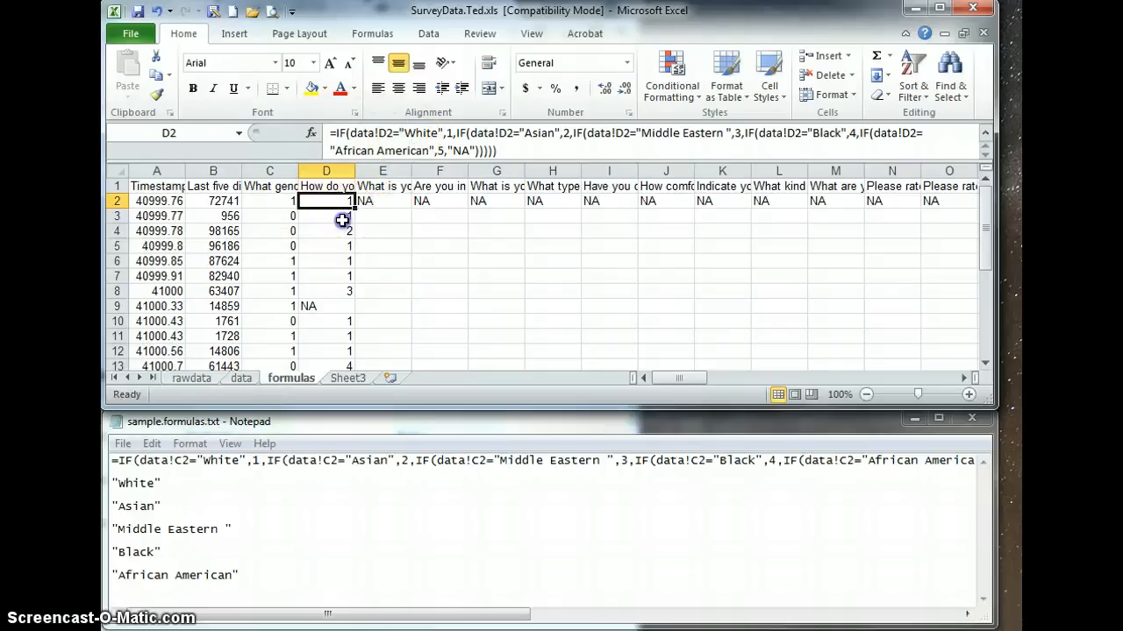
left_click(323, 305)
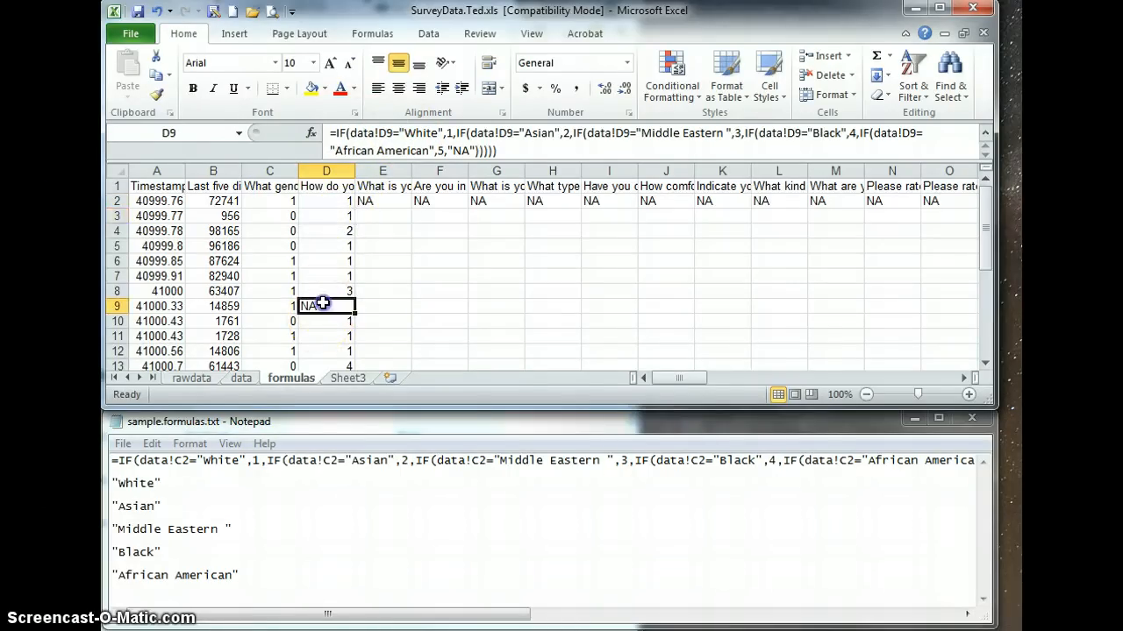
left_click(240, 378)
left_click(316, 307)
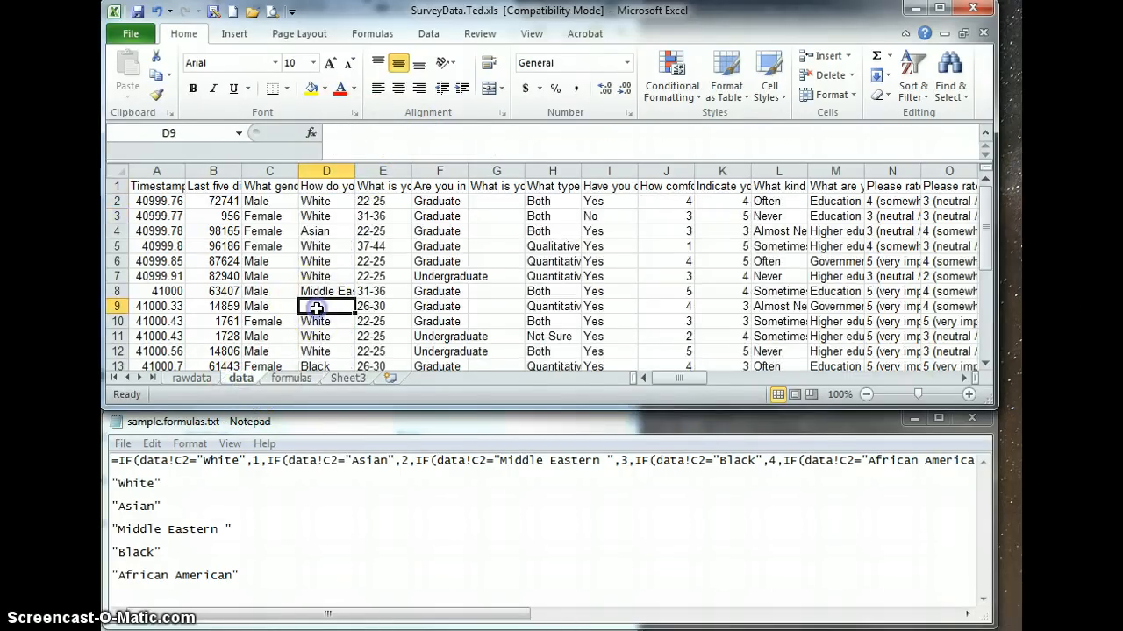
Return to the formulas sheet and review the recoded values and cell references down column D, including D6, D4 and D2.
left_click(290, 378)
left_click(339, 262)
scroll(341, 269, "down", 1)
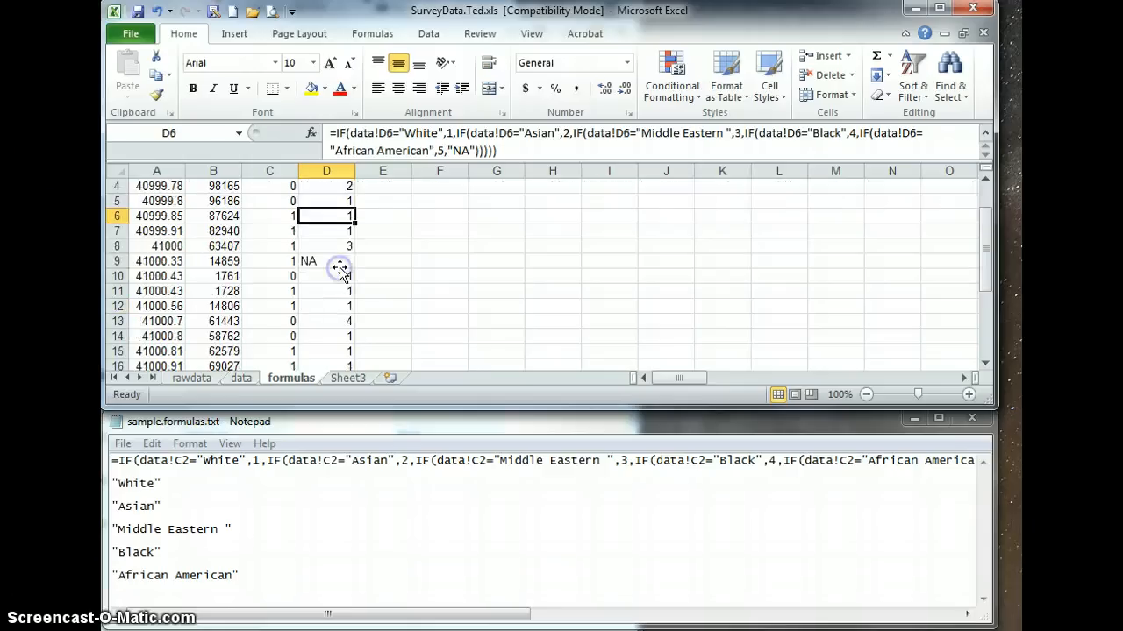
scroll(340, 269, "down", 1)
scroll(316, 289, "up", 2)
left_click(328, 232)
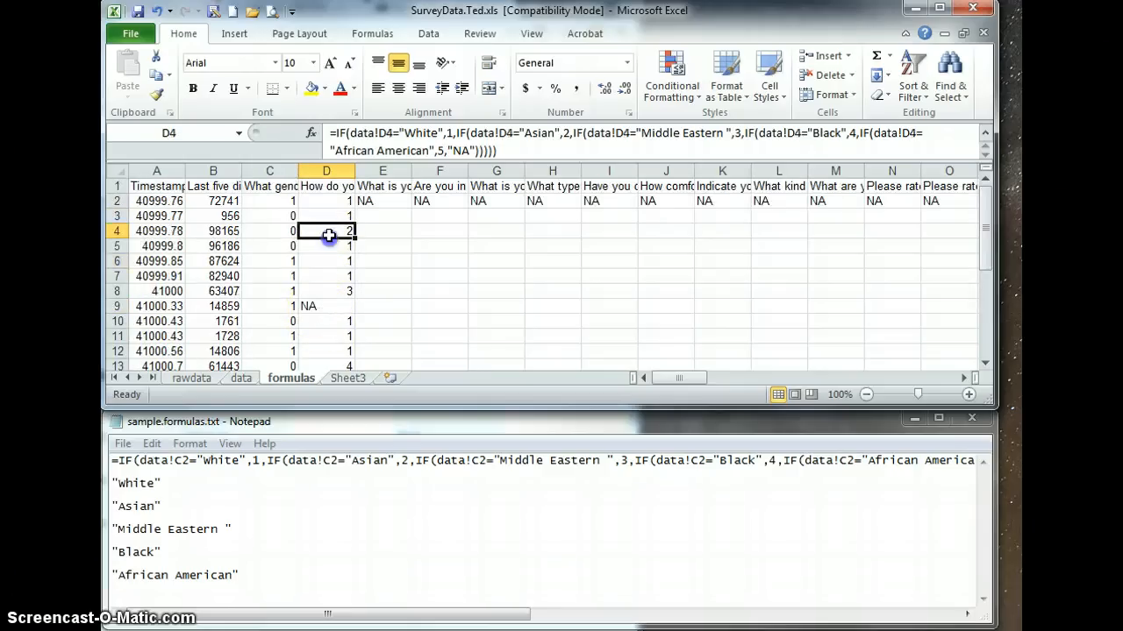
left_click(329, 215)
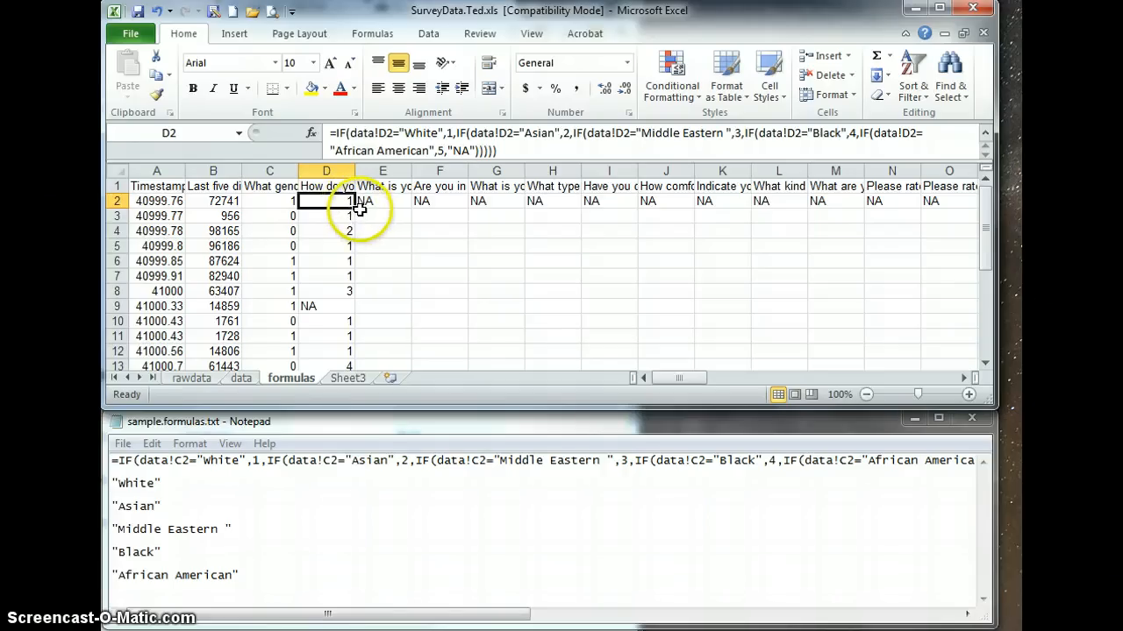
Fill the nested IF formula from D2 across row 2 under the remaining question columns.
left_click_drag(356, 207, 424, 212)
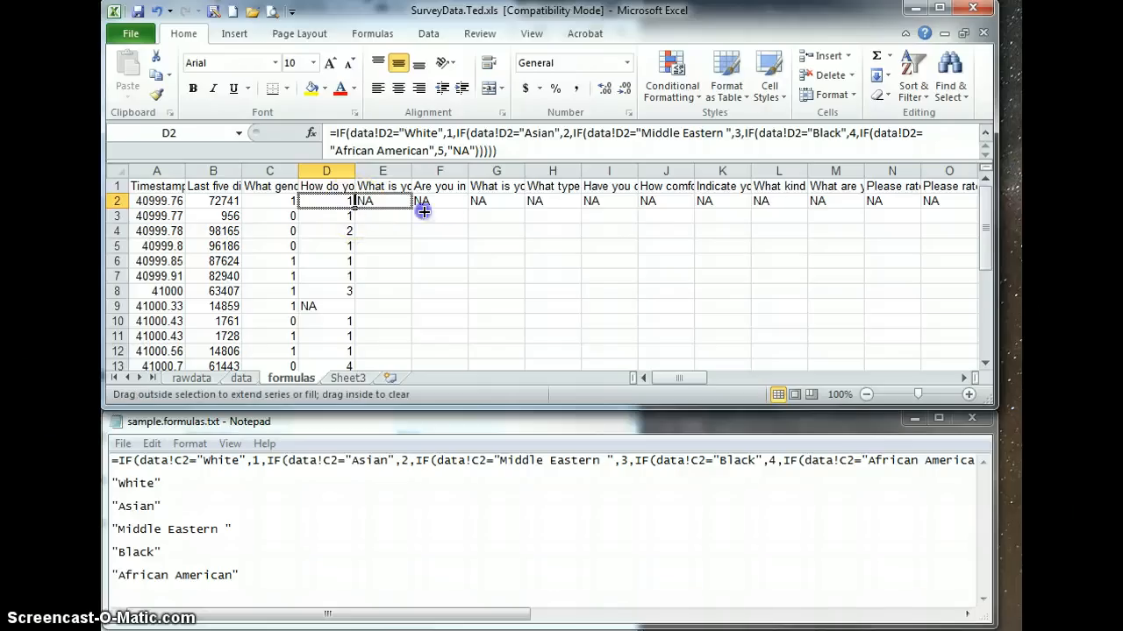
left_click_drag(556, 210, 819, 205)
left_click_drag(955, 205, 855, 215)
left_click_drag(915, 379, 668, 394)
Compare the data sheet references in the row 2 formulas of cells D2, E2 and F2.
left_click(370, 202)
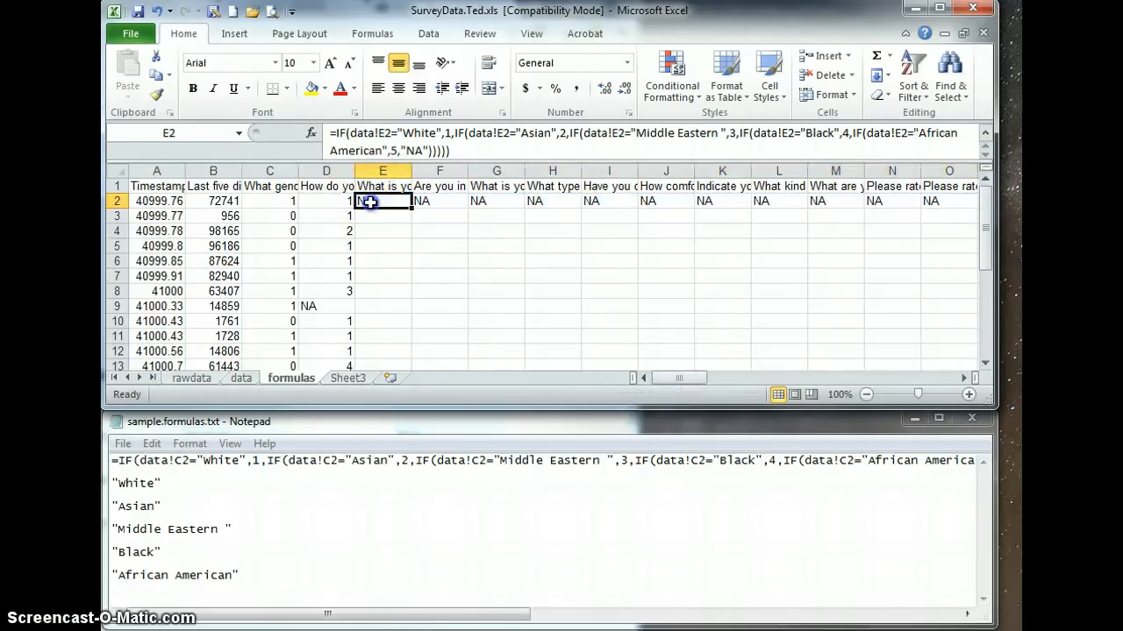
left_click(330, 202)
left_click(383, 201)
left_click(441, 203)
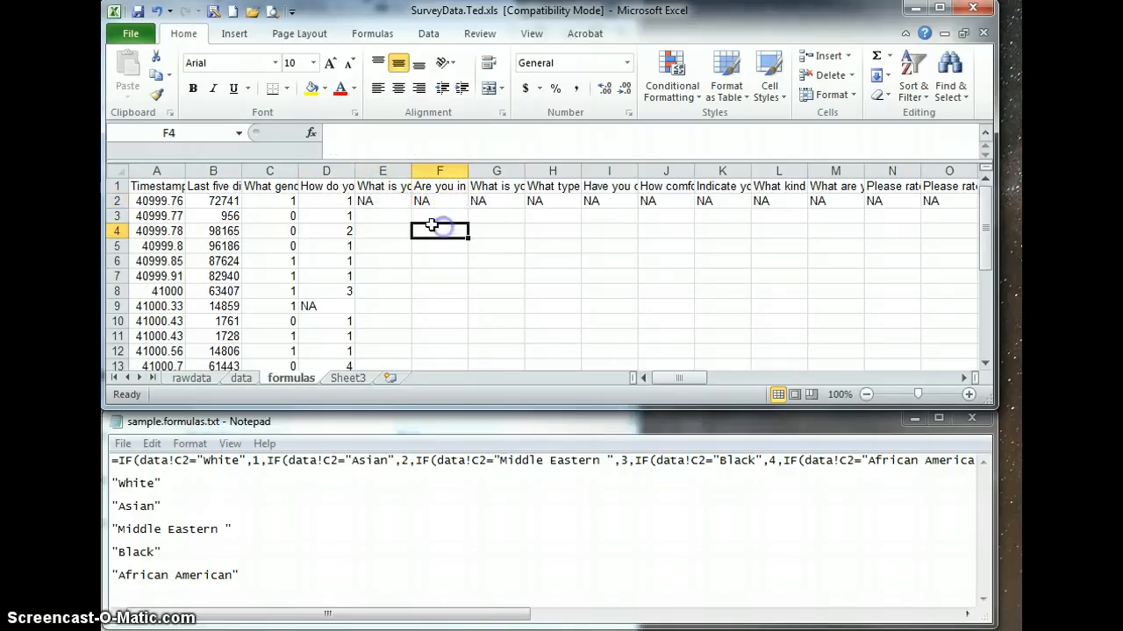
Compare the E2 formula on the formulas sheet with the age-range answers in column E of the data sheet.
left_click(388, 200)
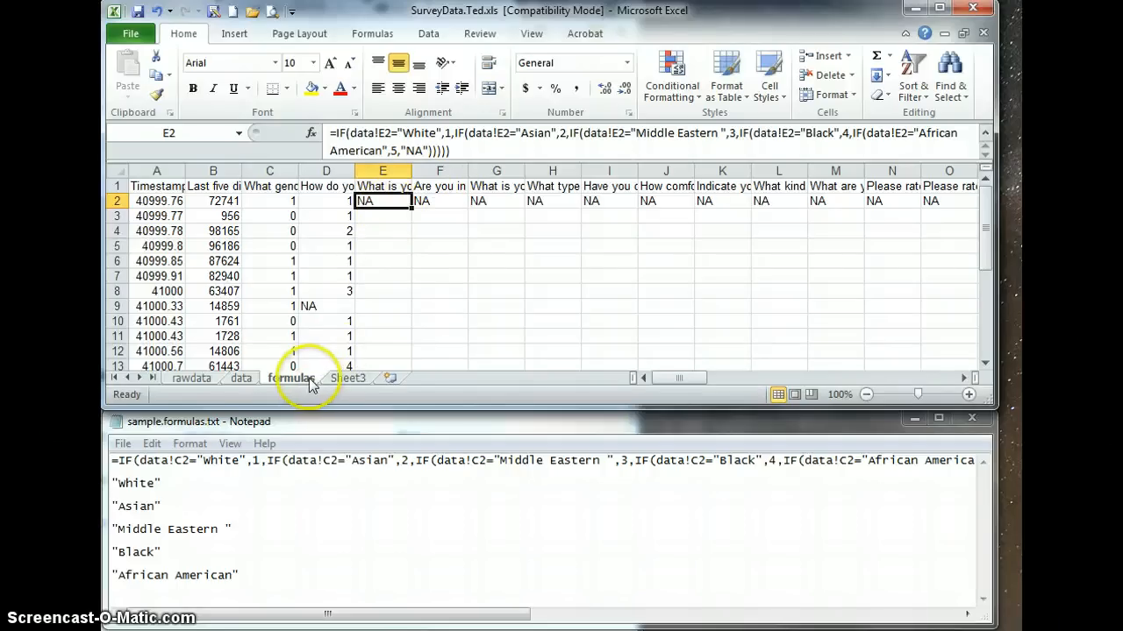
left_click(238, 381)
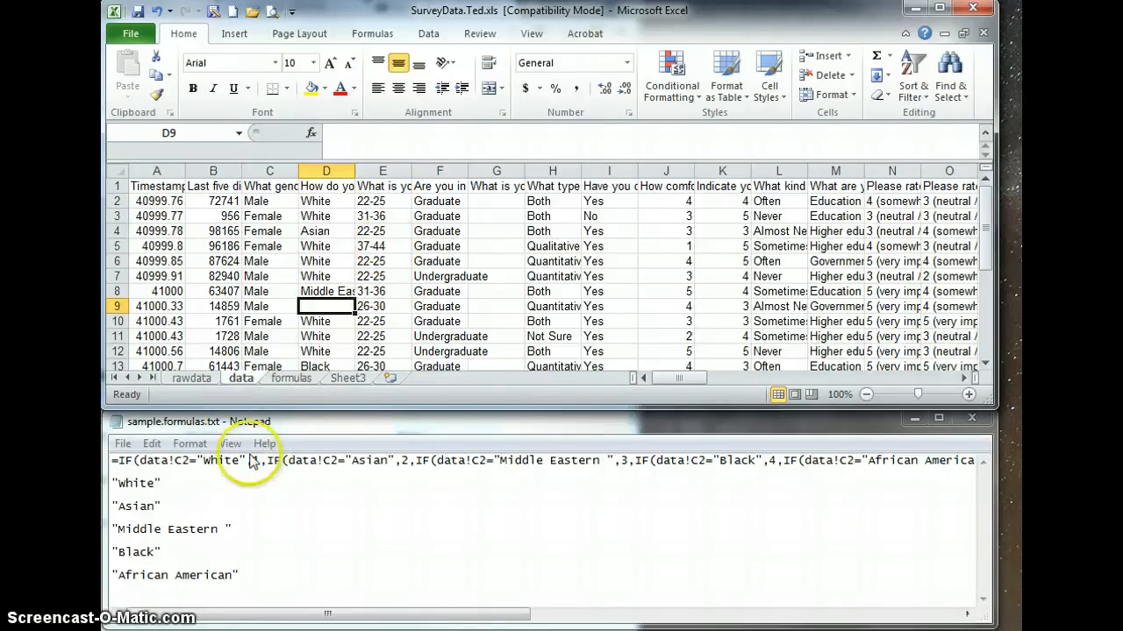
left_click(292, 380)
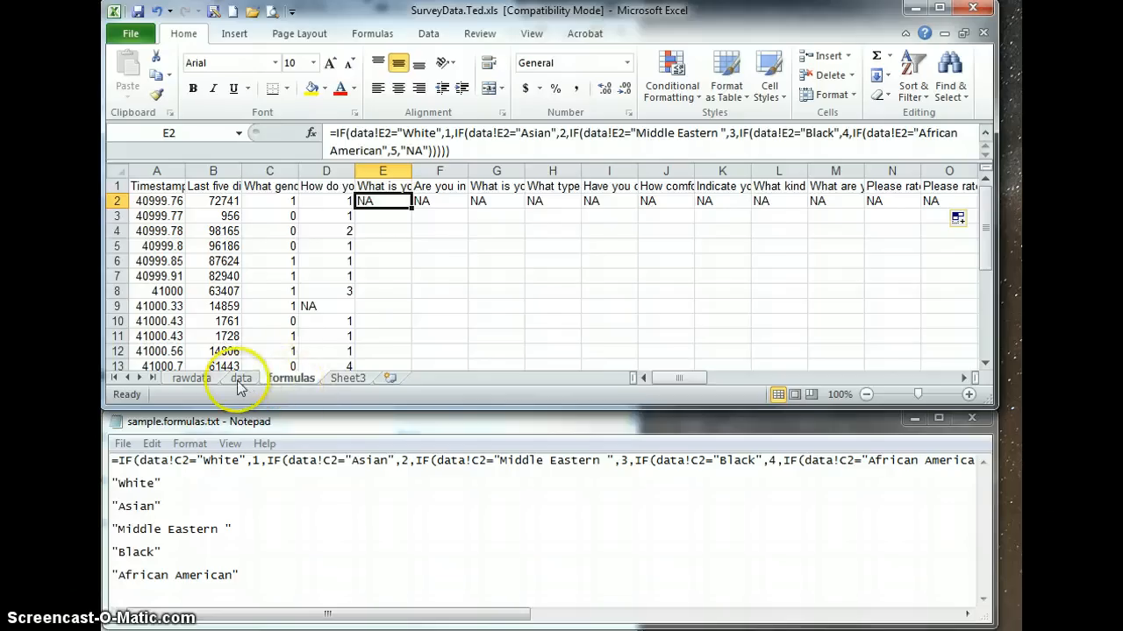
Copy the age ranges in E2:E24 of the data sheet and paste them above the existing formula in the Notepad file.
left_click(241, 378)
left_click(224, 292)
left_click(373, 291)
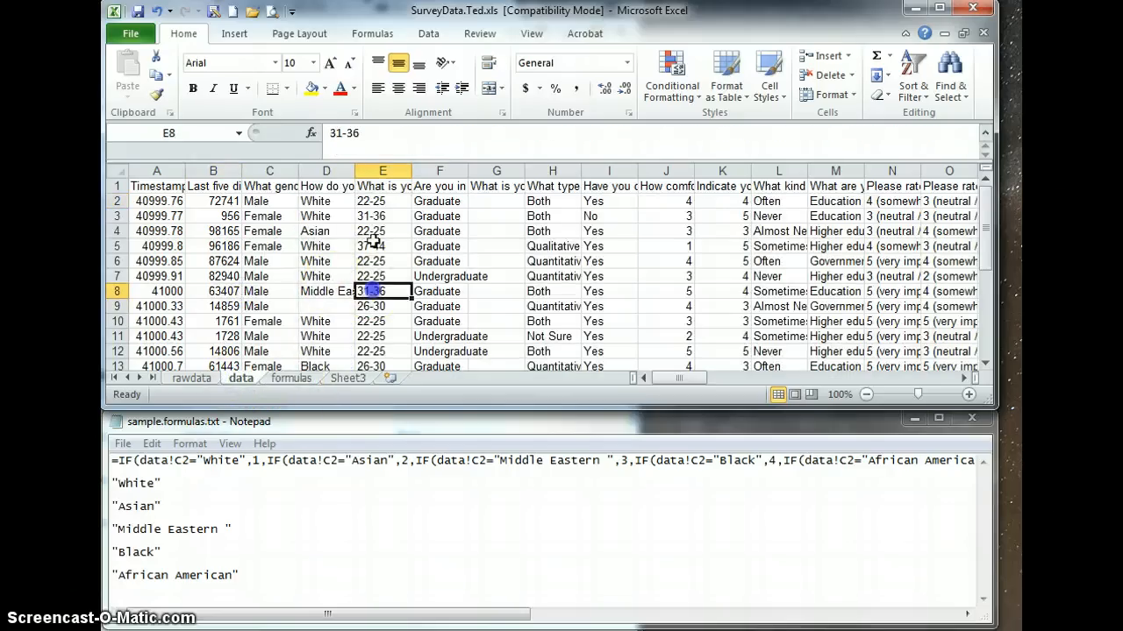
left_click_drag(383, 201, 382, 341)
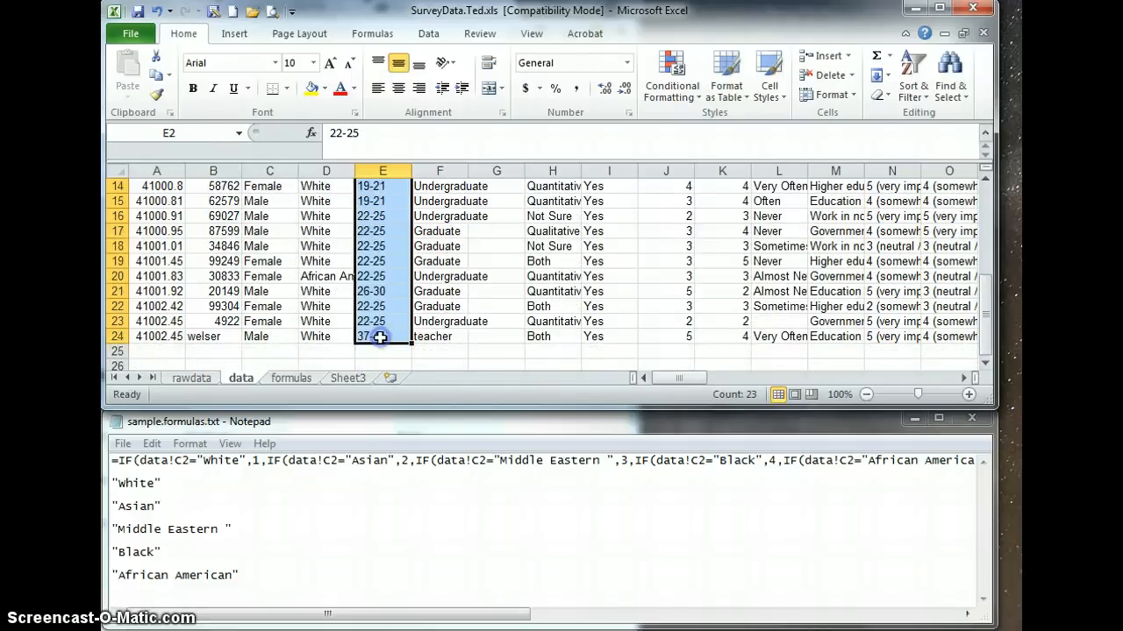
key("ctrl+c")
left_click(264, 540)
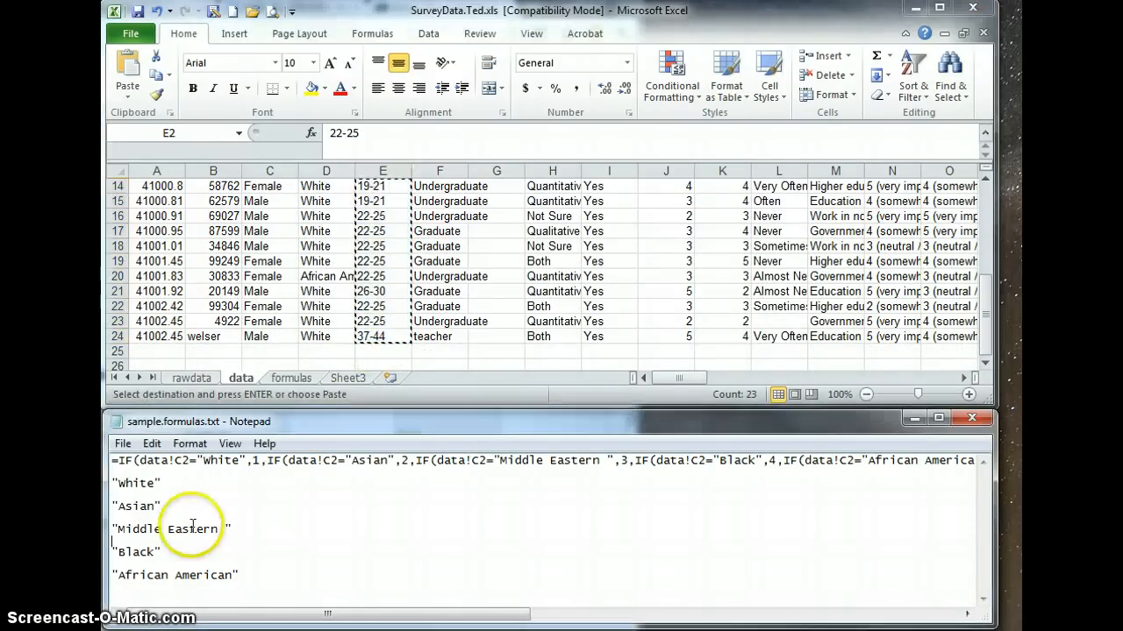
left_click(113, 462)
key("Return")
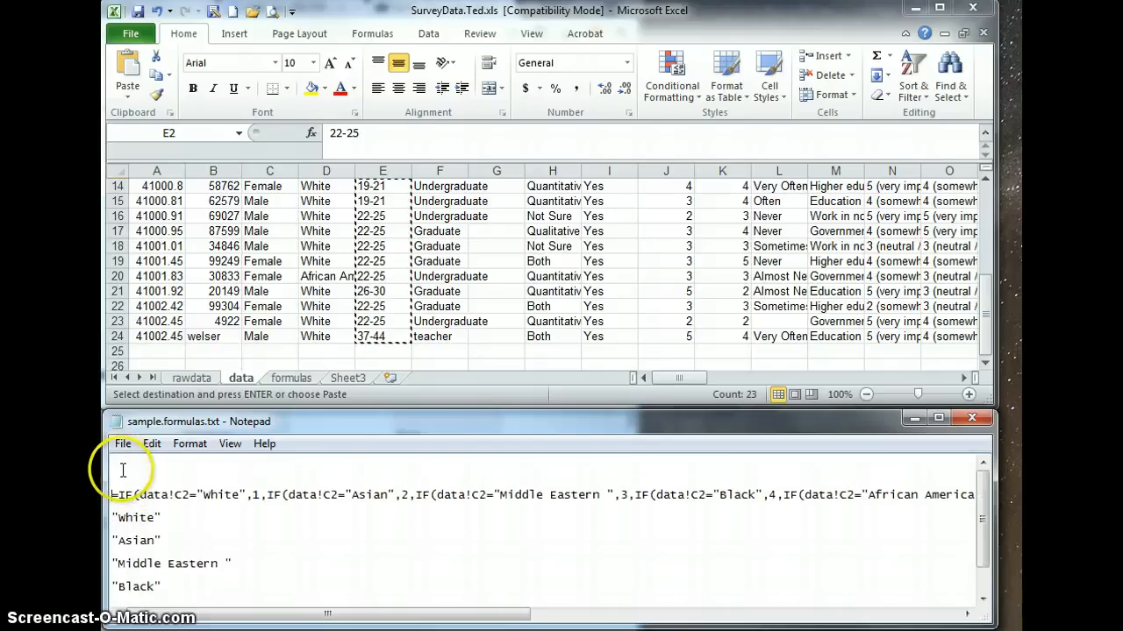
key("ctrl+v")
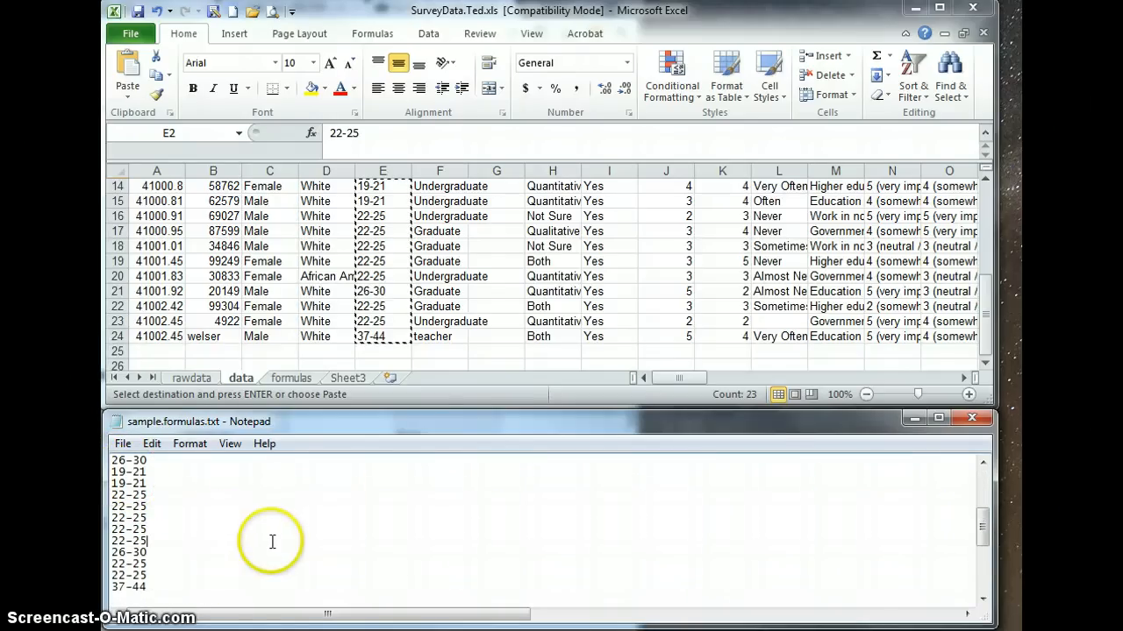
Copy the complete nested IF formula from E2 on the formulas sheet and paste it above the age-range list in Notepad.
left_click(287, 390)
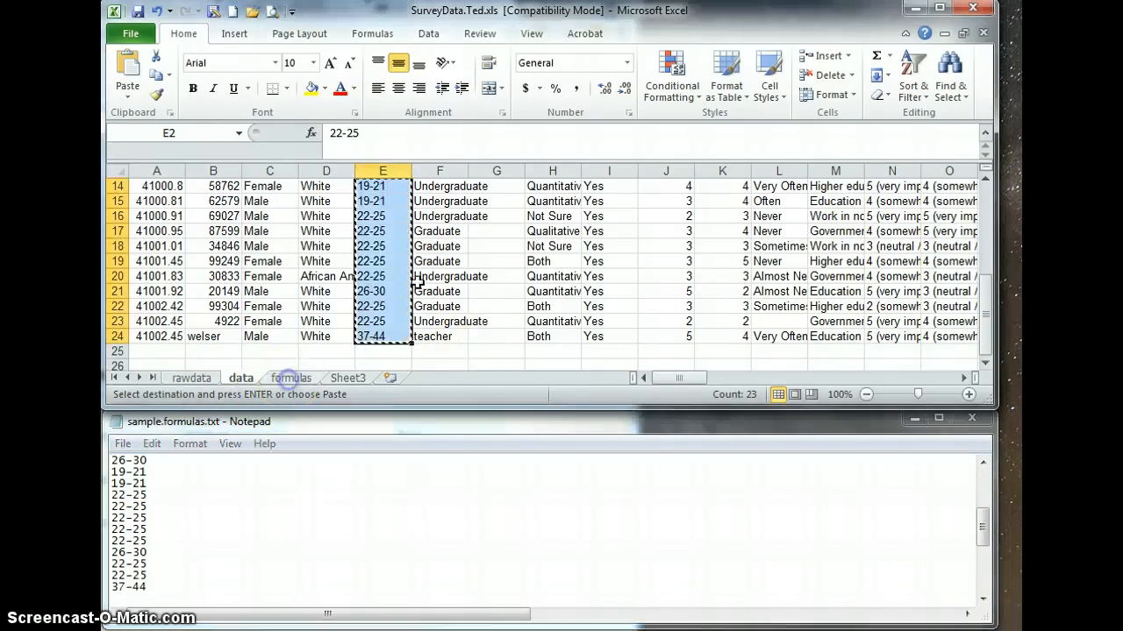
left_click(434, 263)
scroll(433, 263, "up", 5)
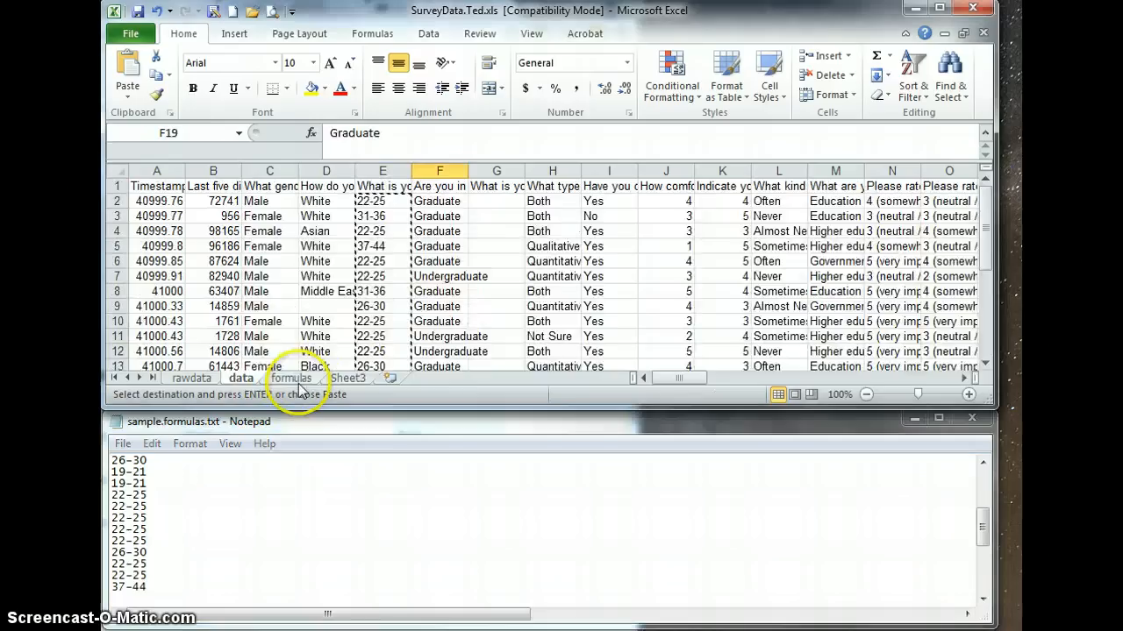
left_click(291, 378)
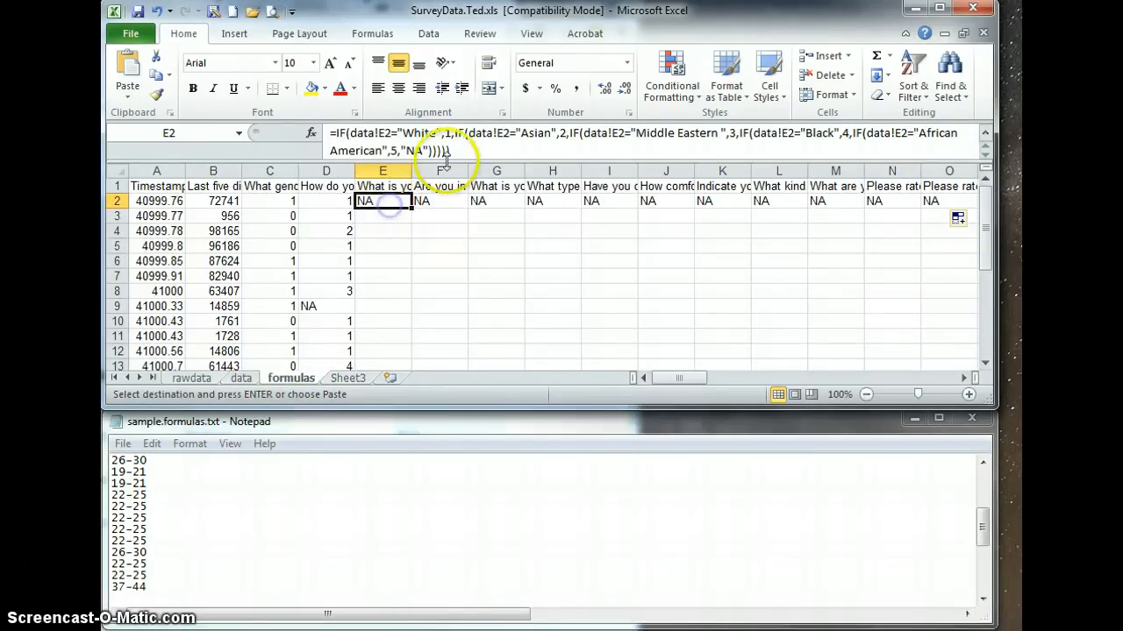
left_click_drag(453, 151, 312, 132)
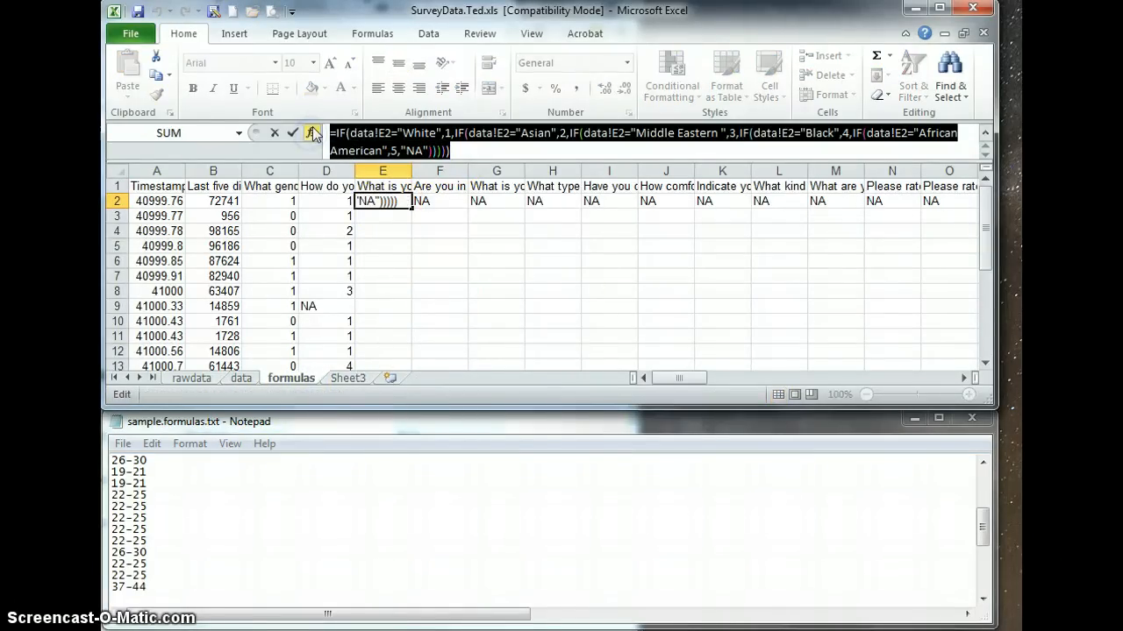
key("ctrl+c")
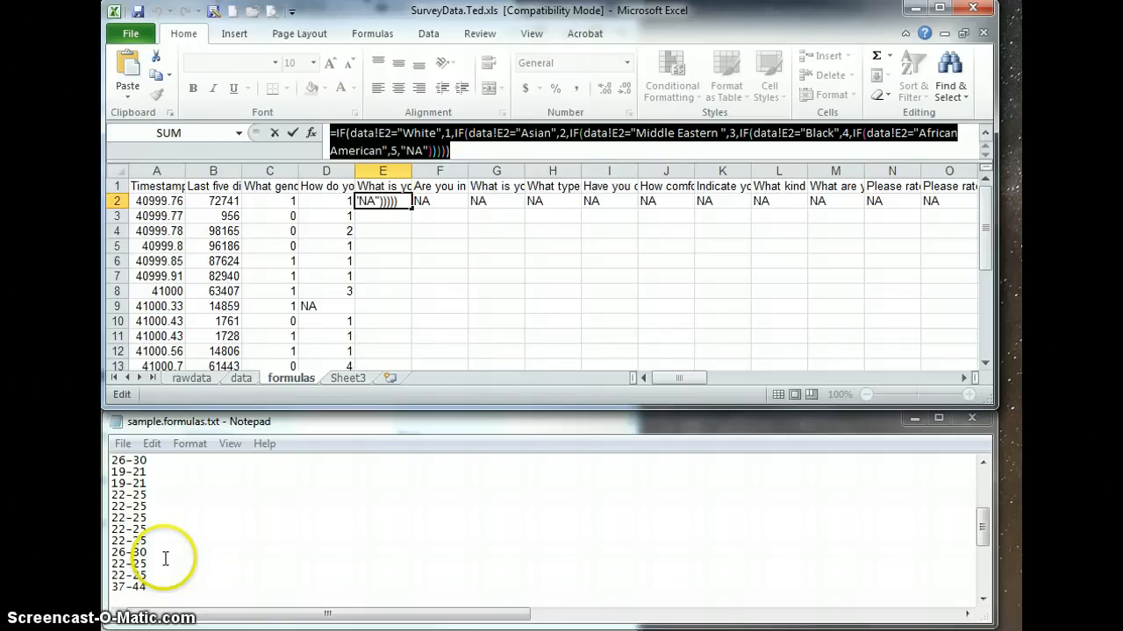
scroll(165, 559, "up", 4)
left_click(131, 459)
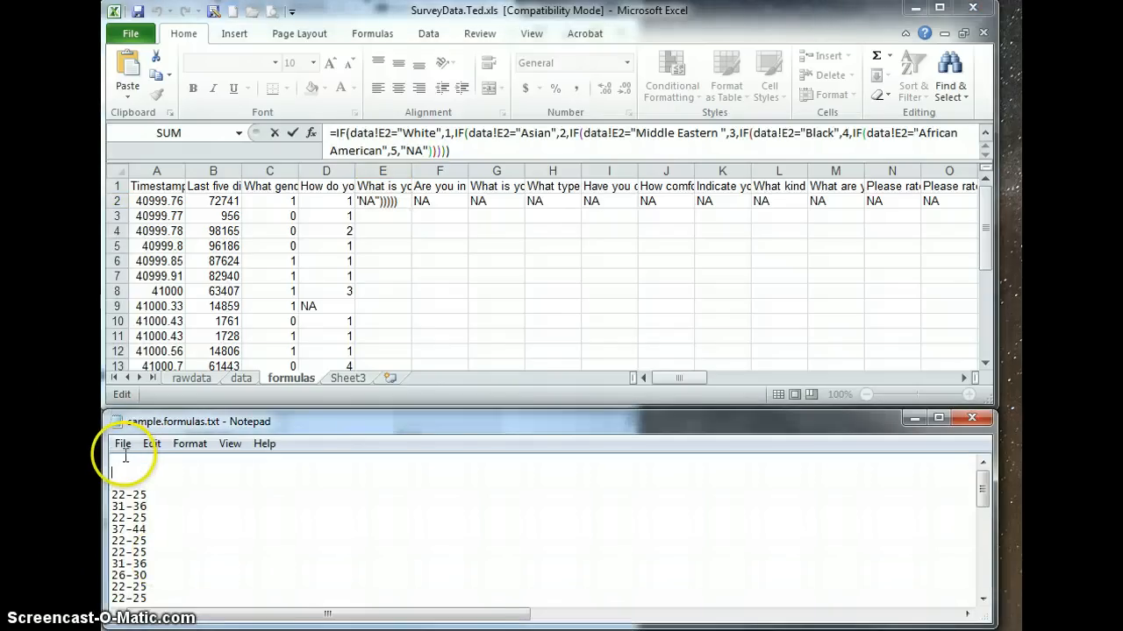
key("ctrl+v")
left_click(126, 456)
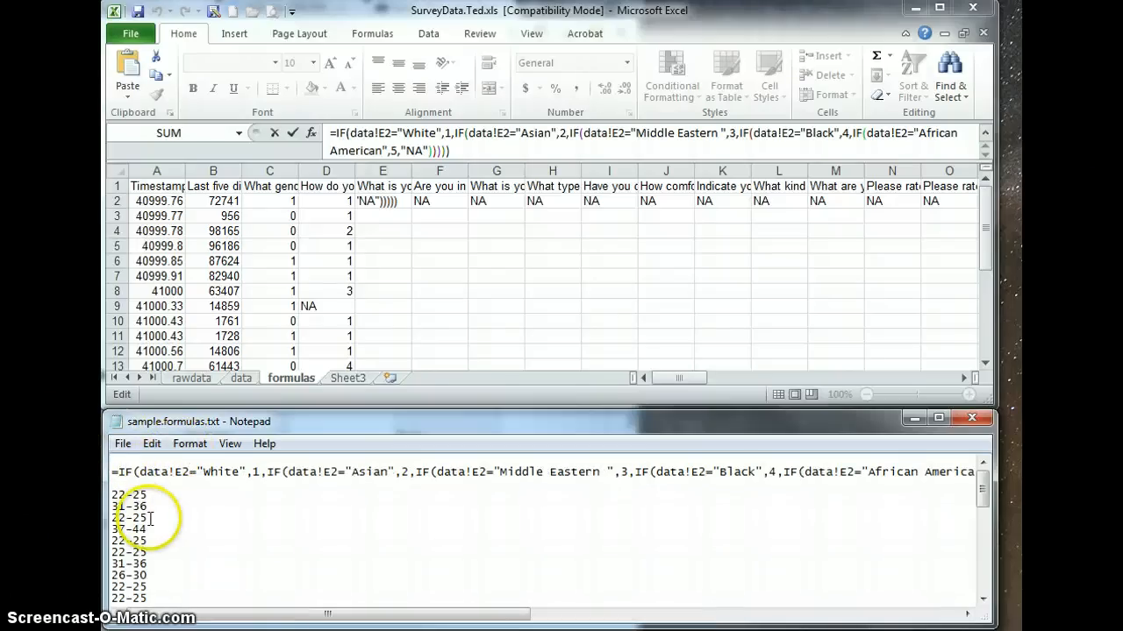
Separate the first 22-25 and 31-36 entries from the rest with blank lines and move a 37-44 entry directly below them.
left_click(153, 508)
key("Return")
key("Return")
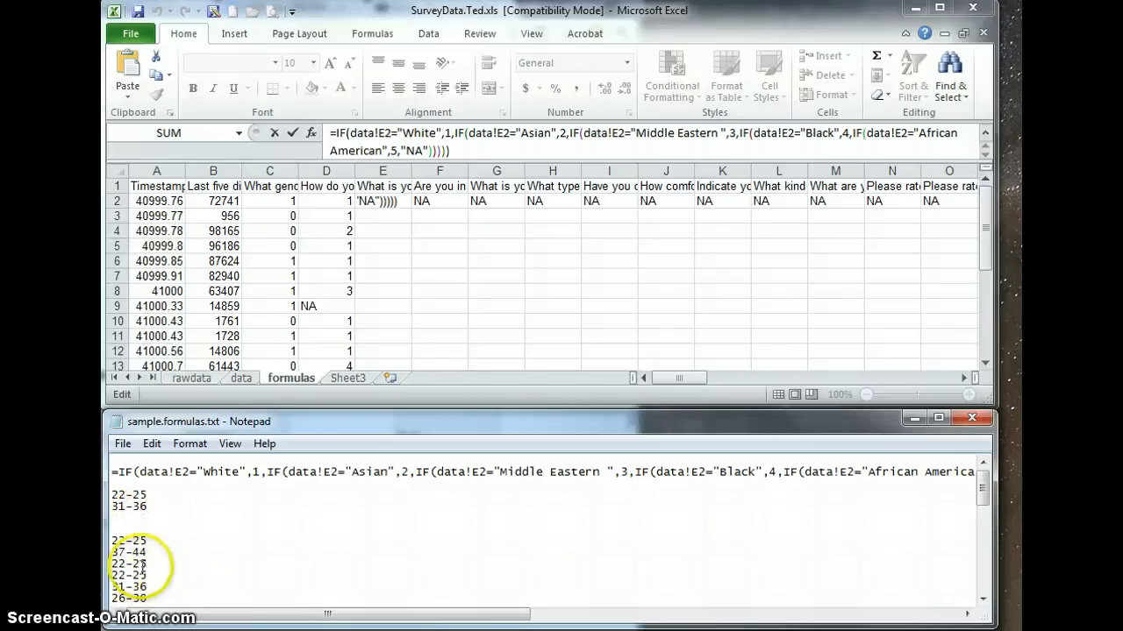
left_click_drag(156, 555, 112, 552)
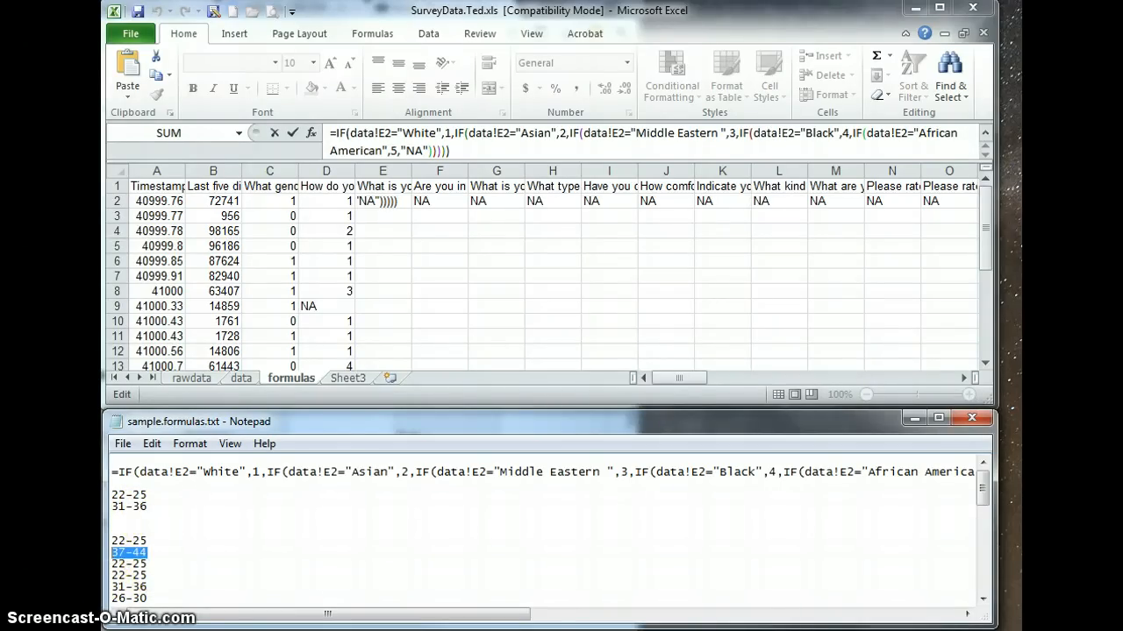
key("ctrl+x")
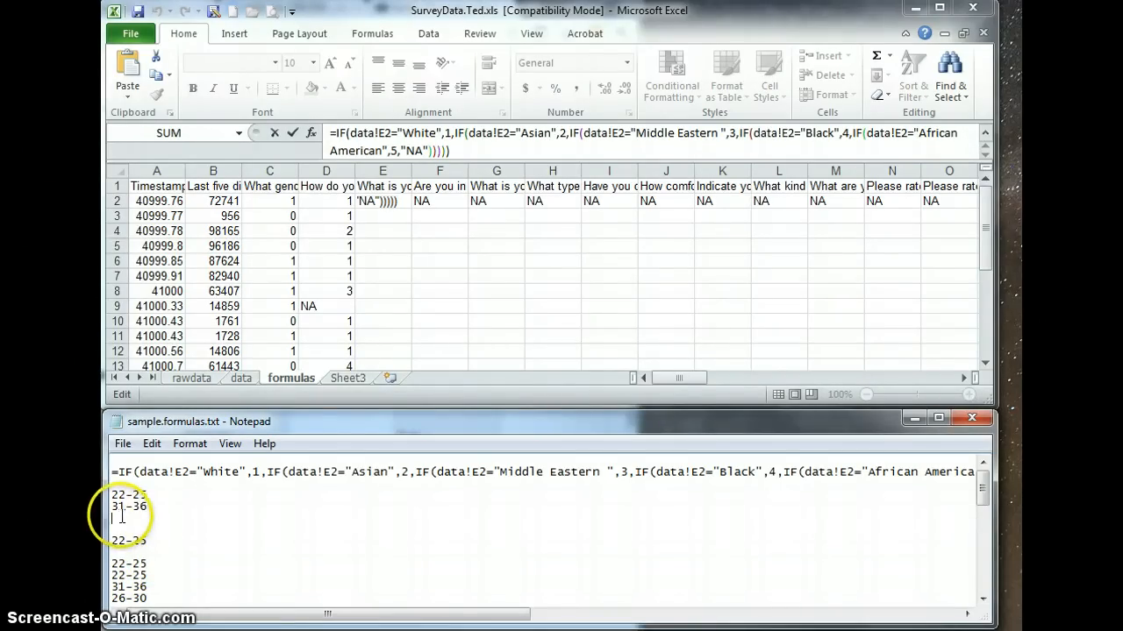
key("ctrl+v")
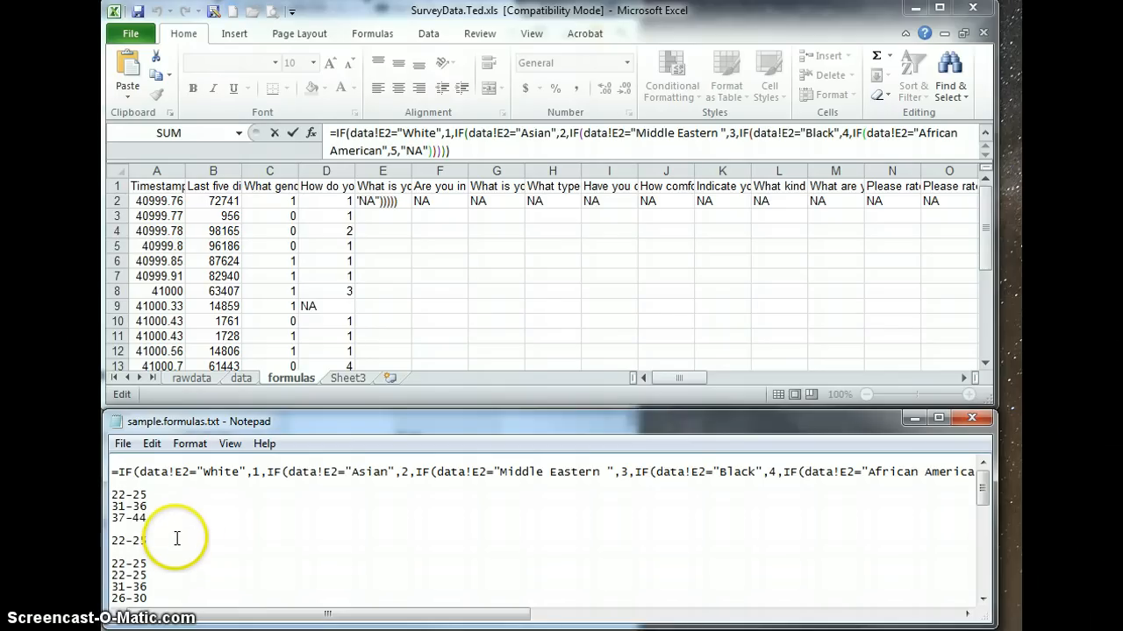
Move a 19-21 entry from the remaining ages to the start of the distinct age-range list, above 22-25.
scroll(175, 533, "down", 1)
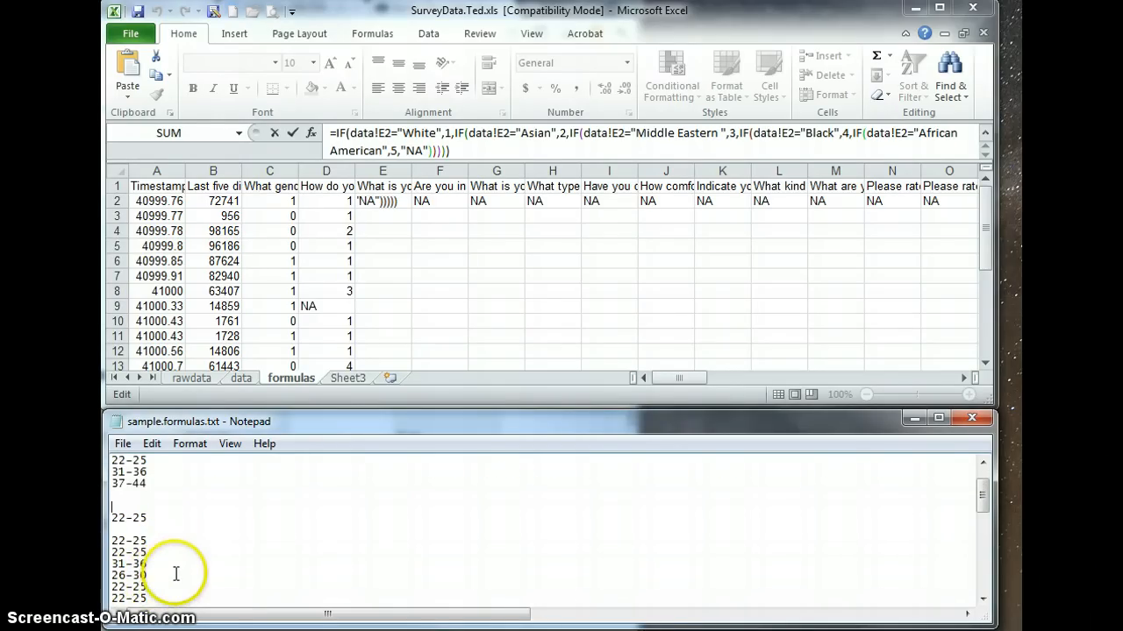
scroll(176, 570, "up", 1)
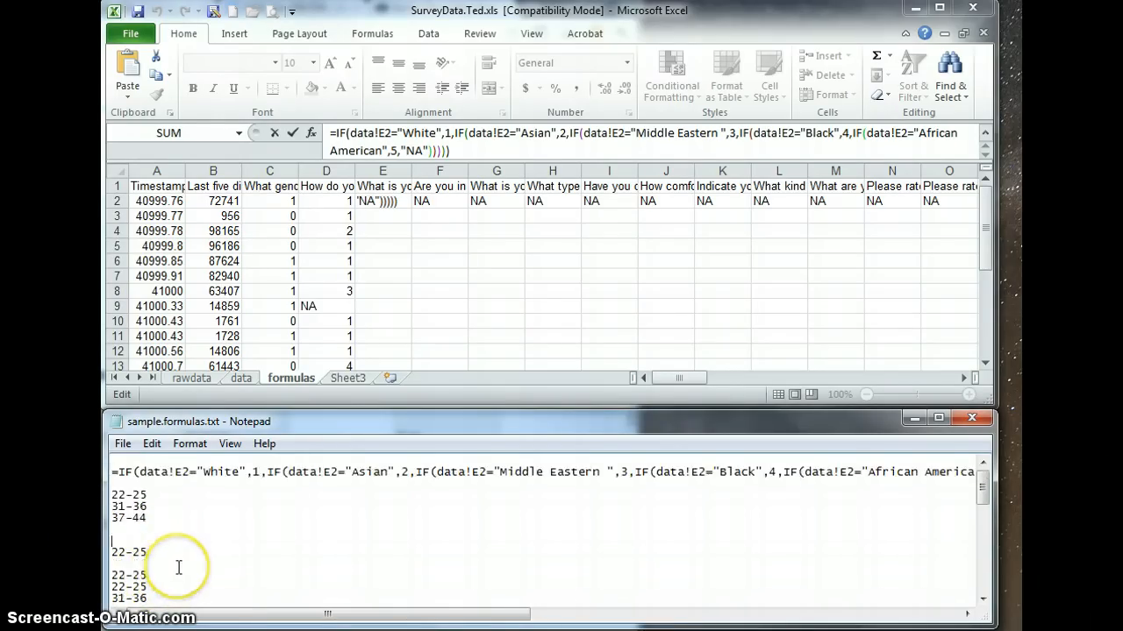
scroll(178, 568, "down", 1)
scroll(178, 569, "down", 2)
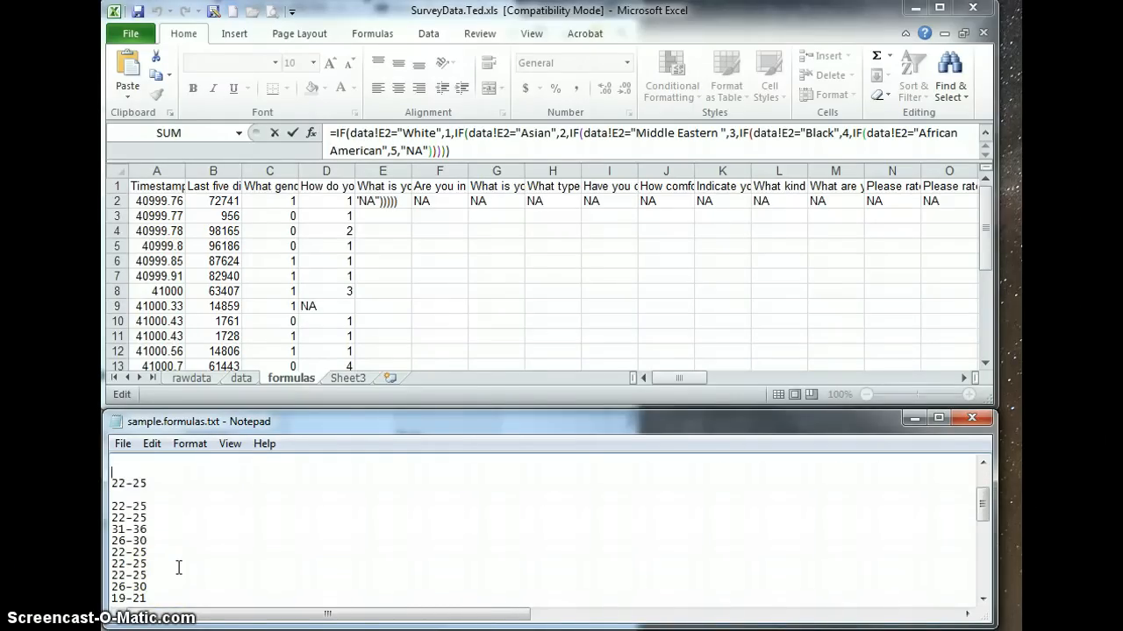
scroll(178, 569, "up", 1)
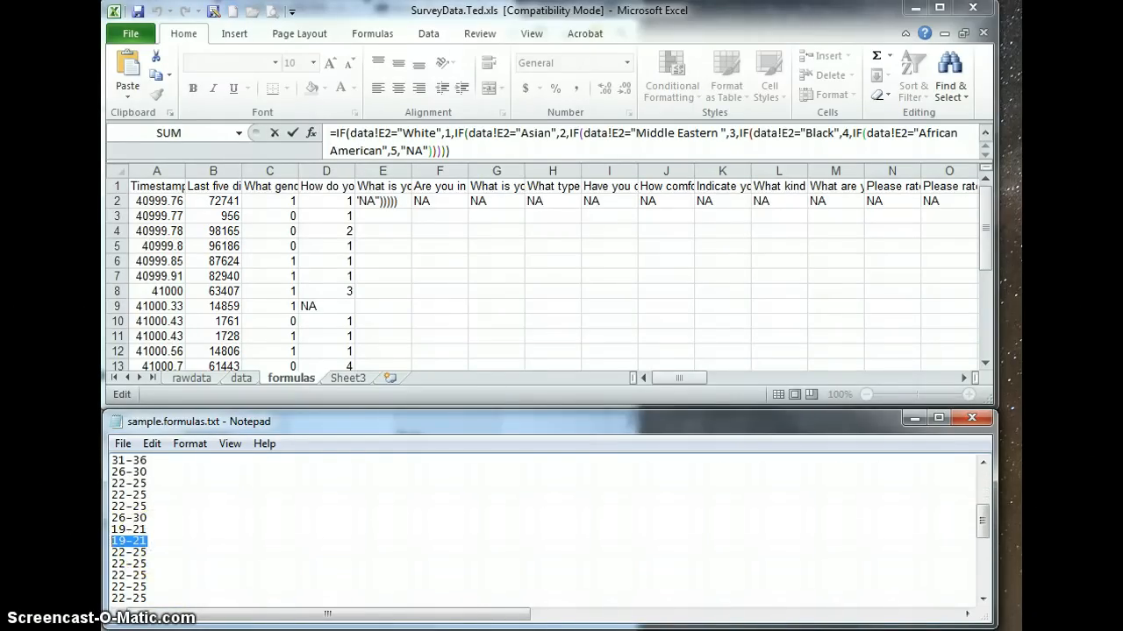
scroll(120, 544, "up", 2)
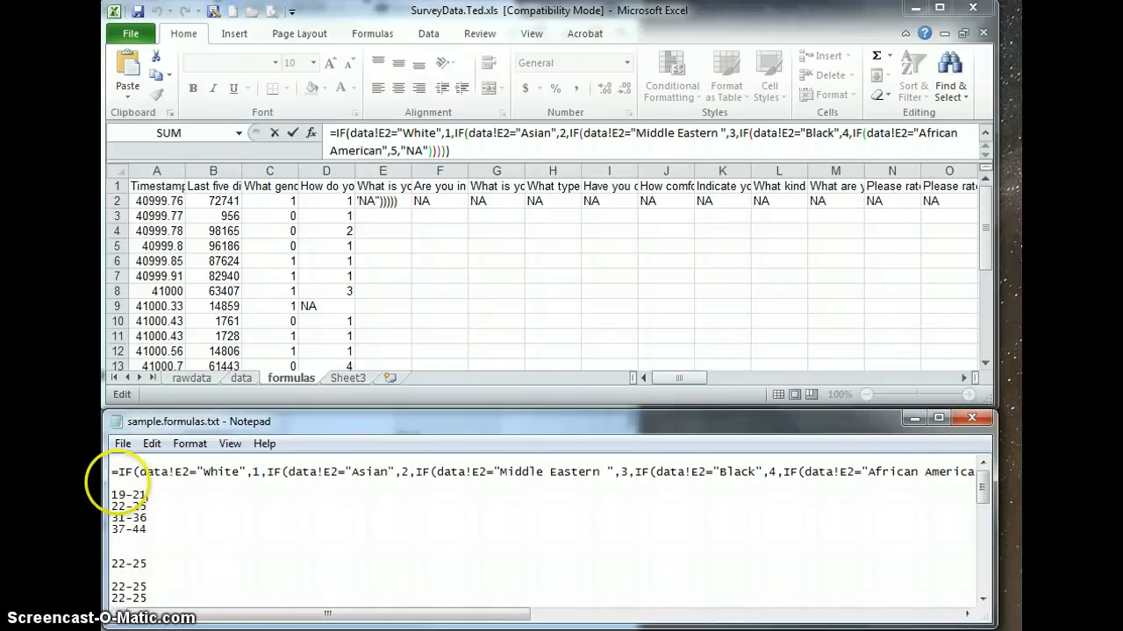
Check the remaining ages for missing categories and move a 26-30 entry between 22-25 and 31-36 in the distinct list.
scroll(146, 538, "down", 6)
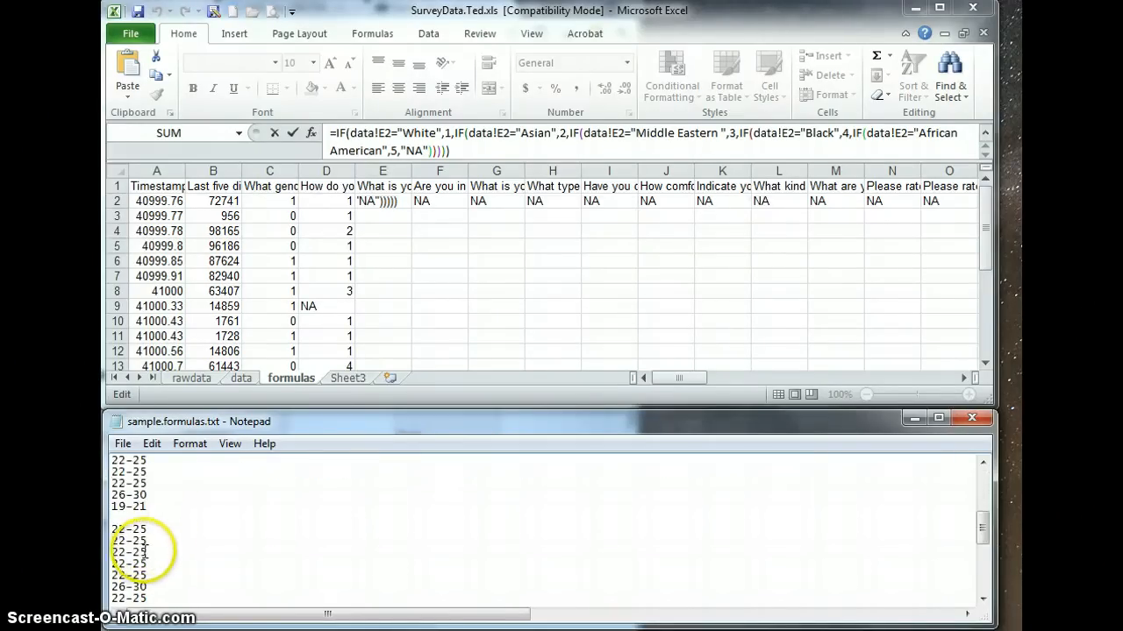
scroll(140, 553, "up", 1)
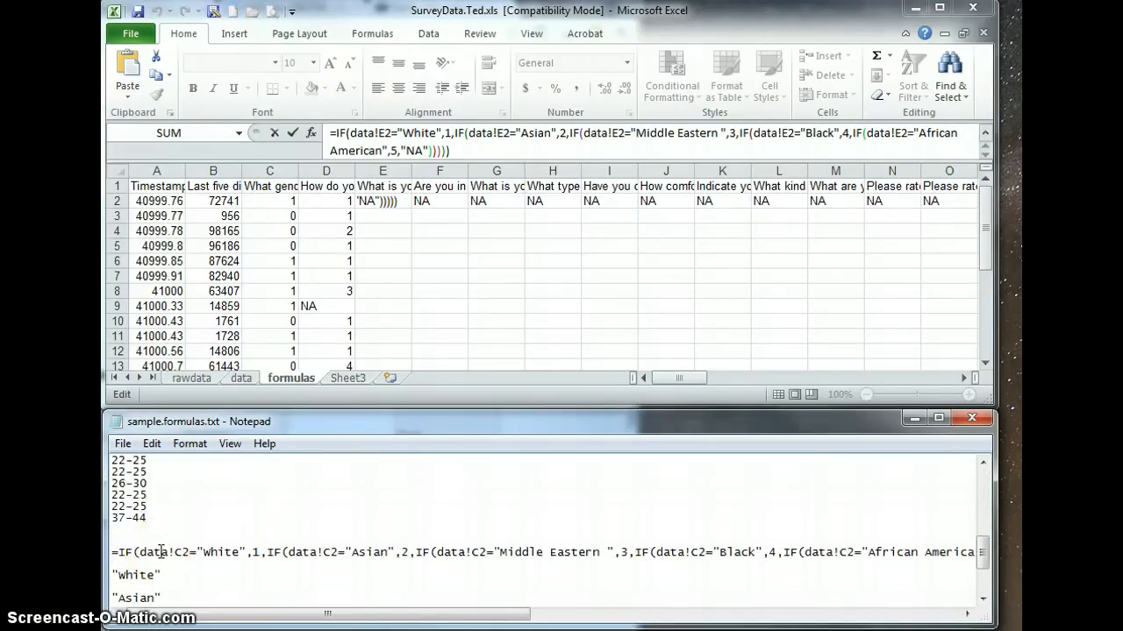
scroll(161, 551, "up", 2)
scroll(158, 575, "up", 5)
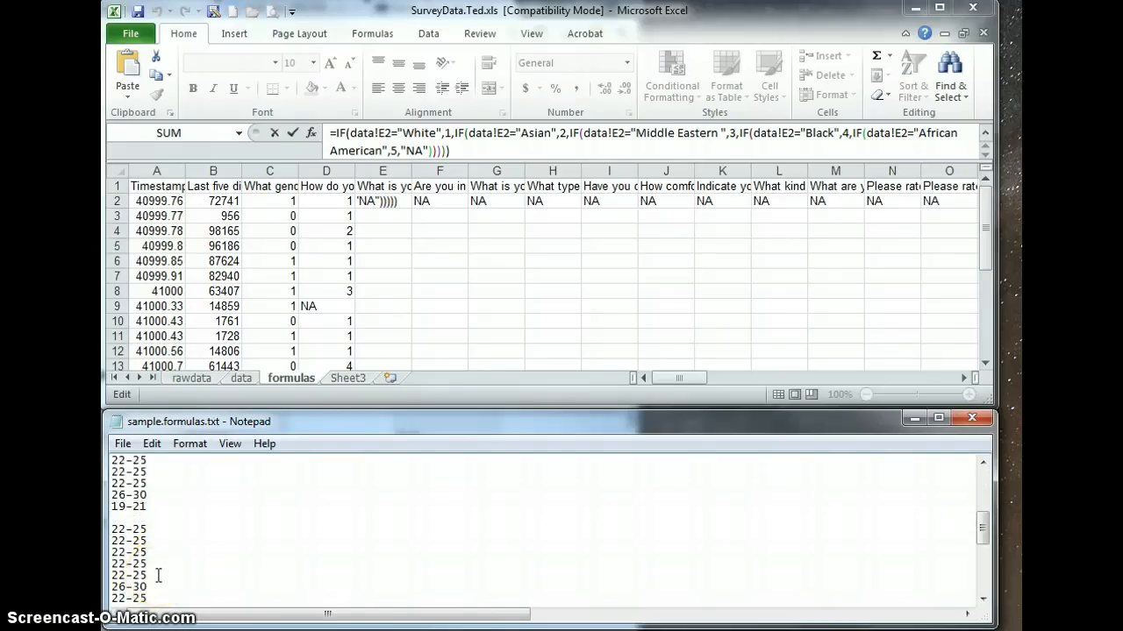
scroll(158, 576, "down", 4)
scroll(158, 576, "up", 5)
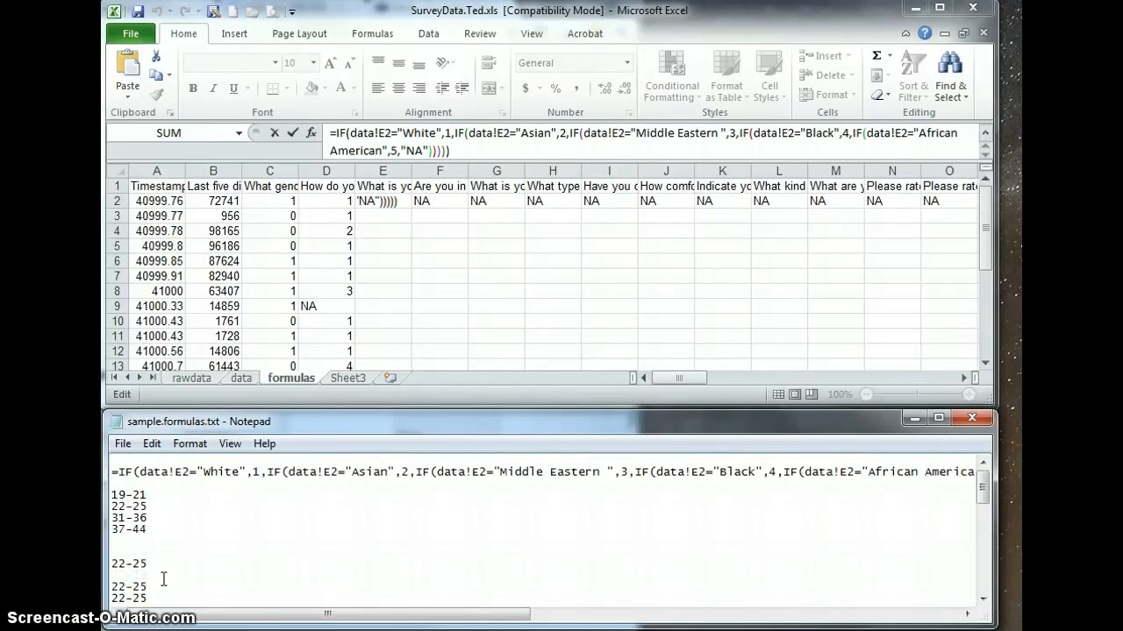
left_click(137, 542)
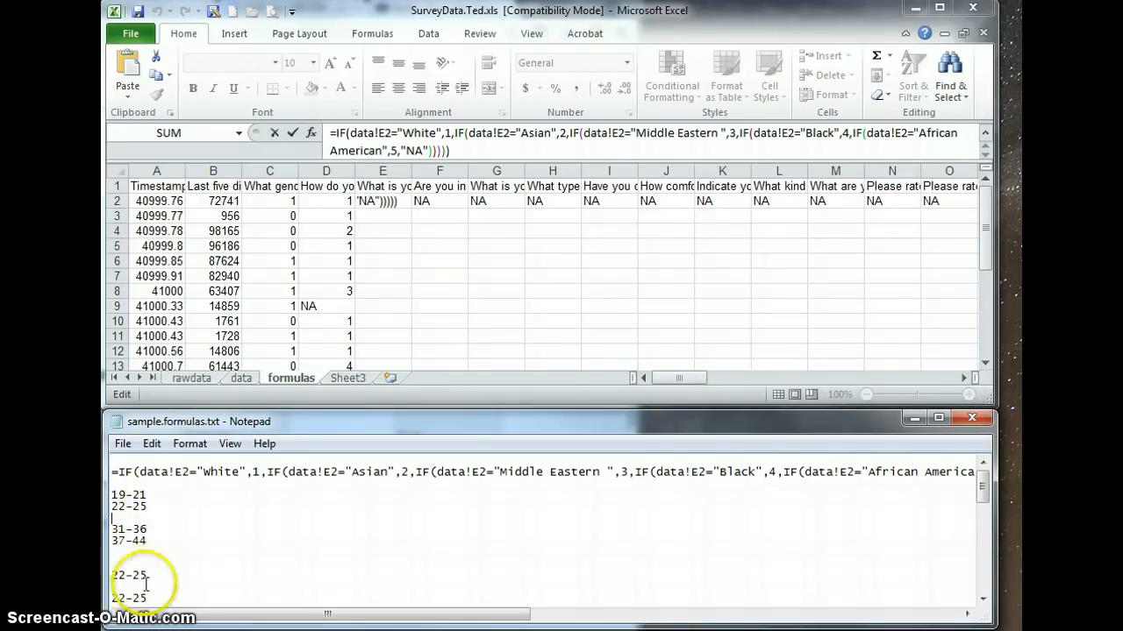
scroll(147, 574, "down", 3)
double_click(145, 576)
key("ctrl+c")
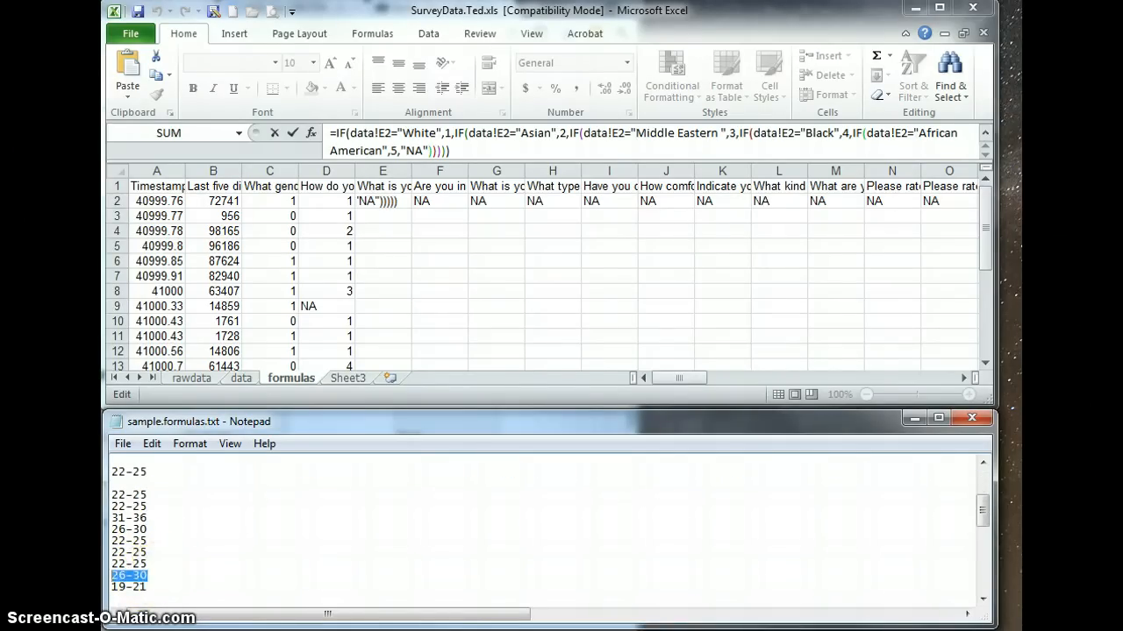
scroll(112, 576, "up", 5)
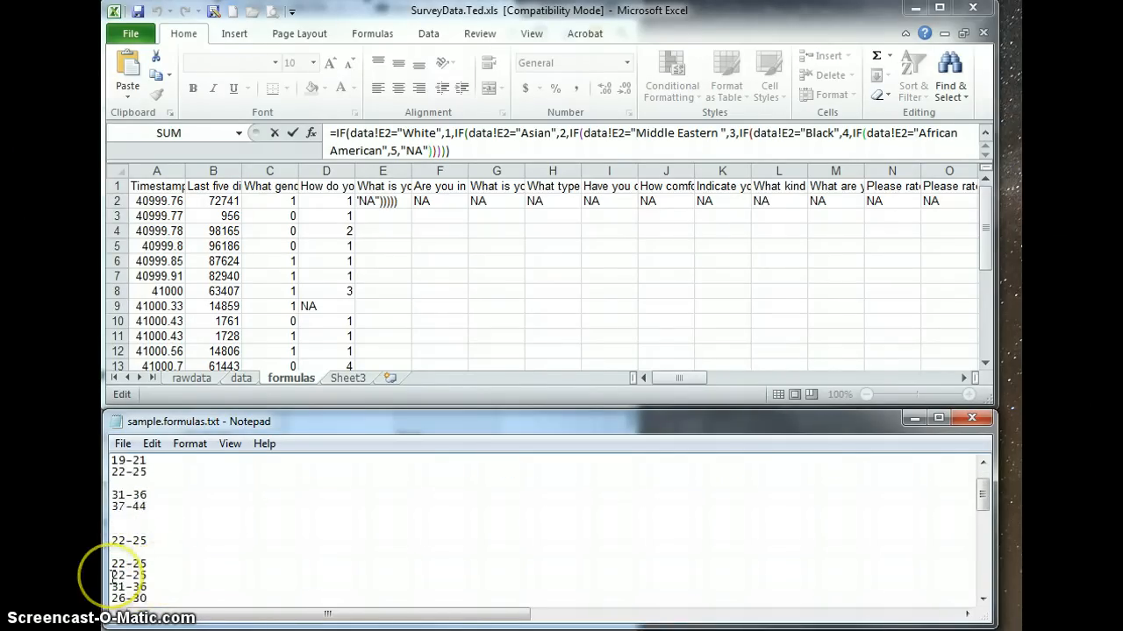
left_click(131, 523)
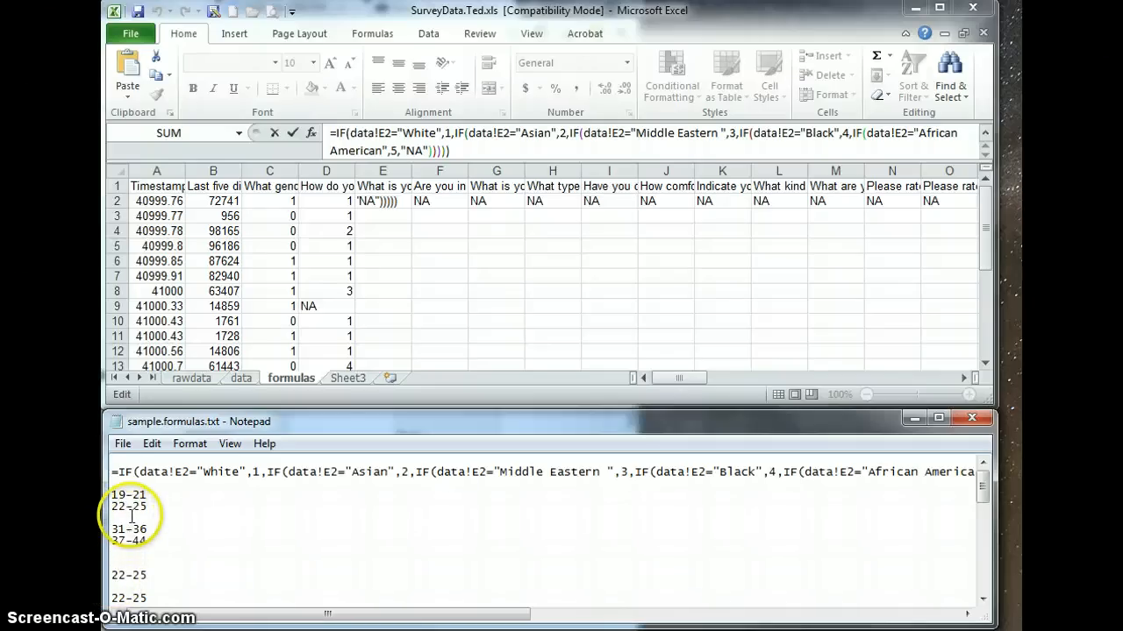
key("ctrl+v")
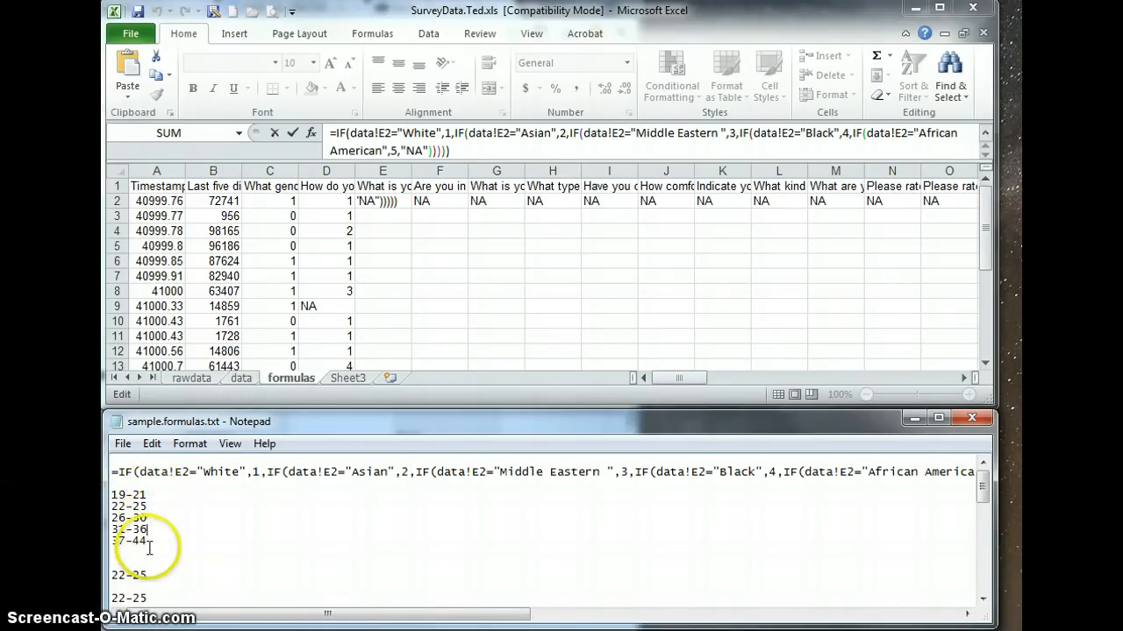
In the Notepad formula, replace the first condition text "White" with 19-21 copied from the distinct age-range list.
left_click(159, 522)
left_click(169, 508)
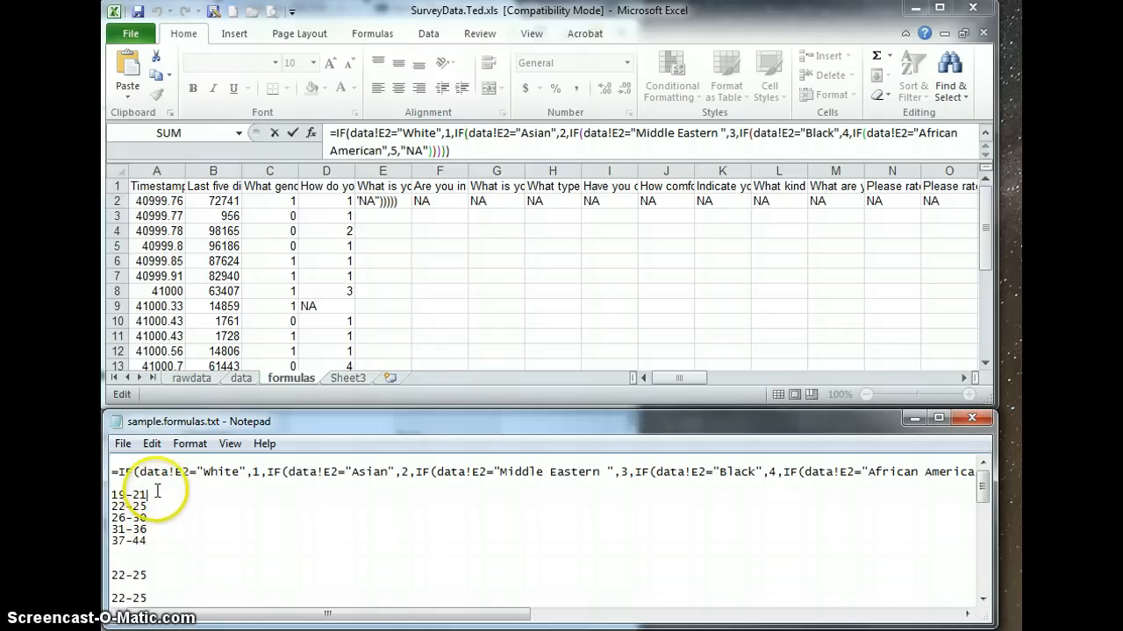
left_click_drag(155, 495, 111, 495)
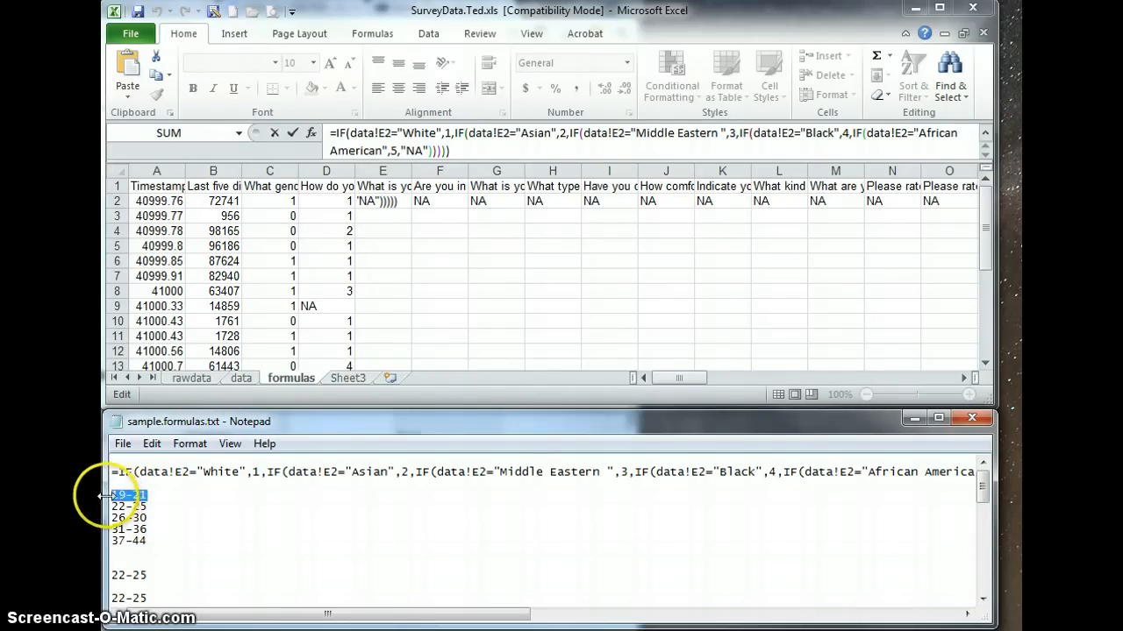
left_click(238, 469)
left_click_drag(237, 468, 204, 471)
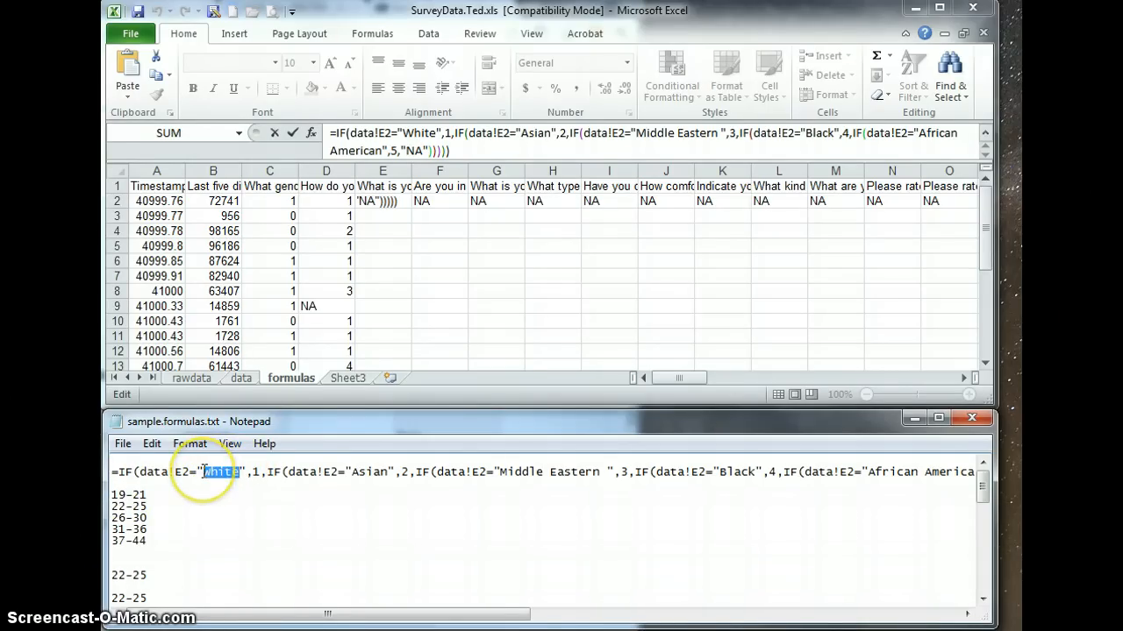
key("ctrl+v")
Replace "Asian" with 22-25 and "Middle Eastern " with 26-30 in the Notepad formula, copying the ranges from the list.
left_click_drag(147, 507, 112, 507)
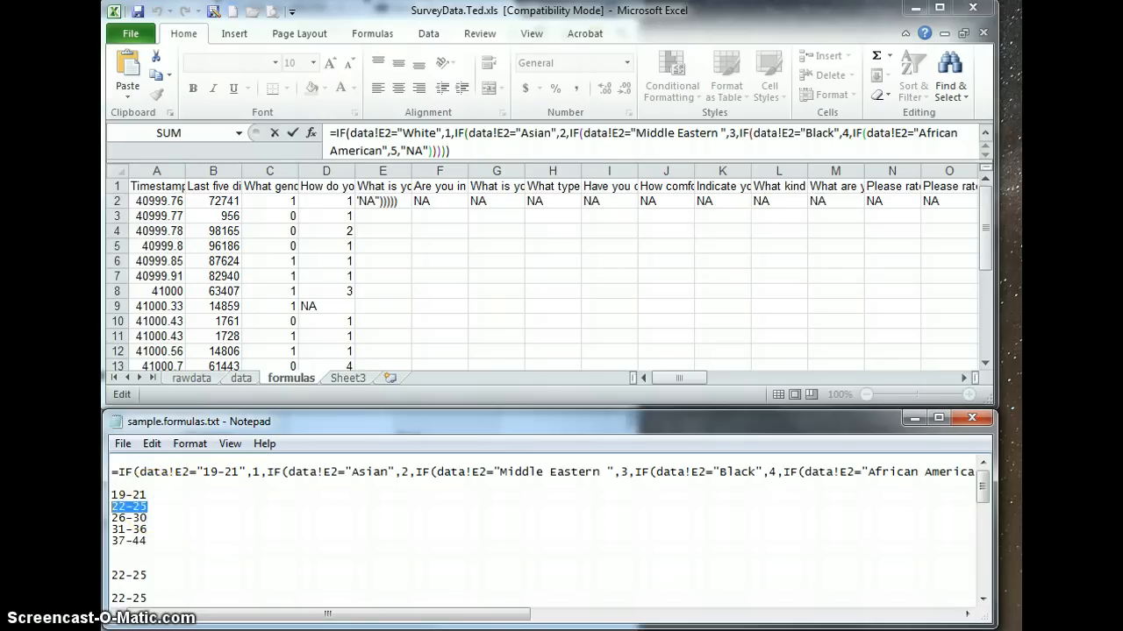
left_click_drag(391, 472, 355, 473)
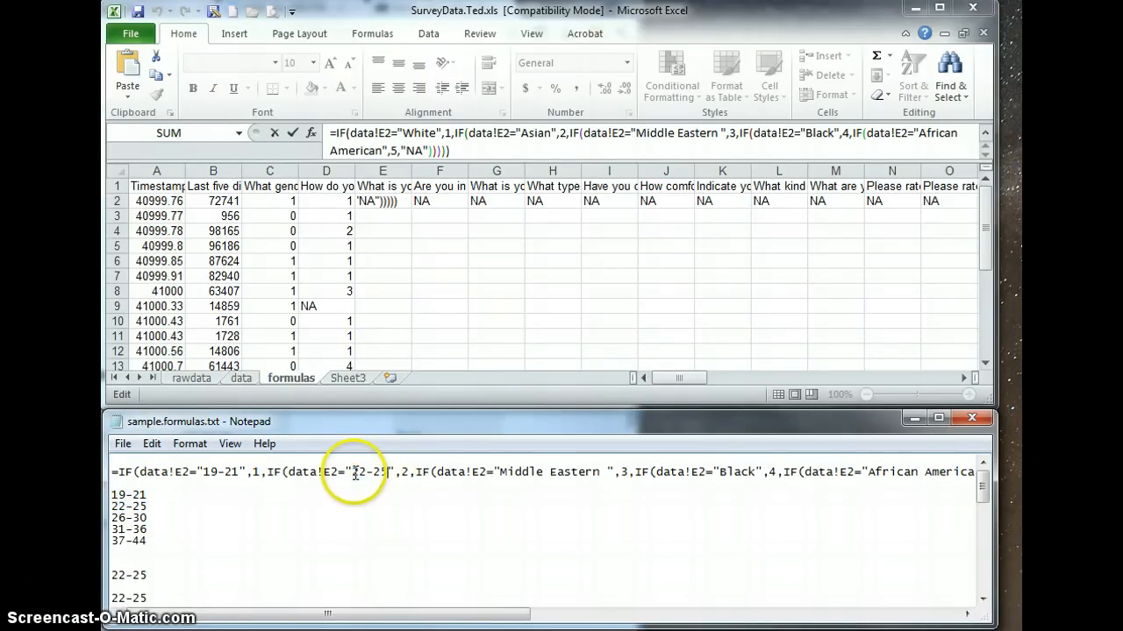
left_click_drag(147, 517, 116, 519)
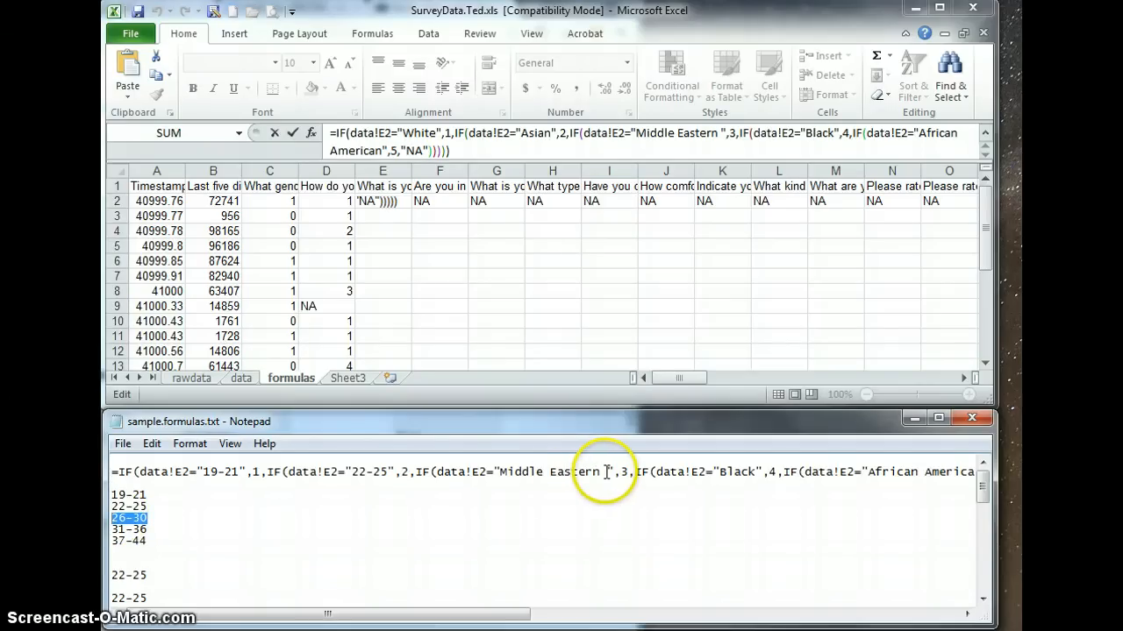
left_click_drag(607, 472, 501, 471)
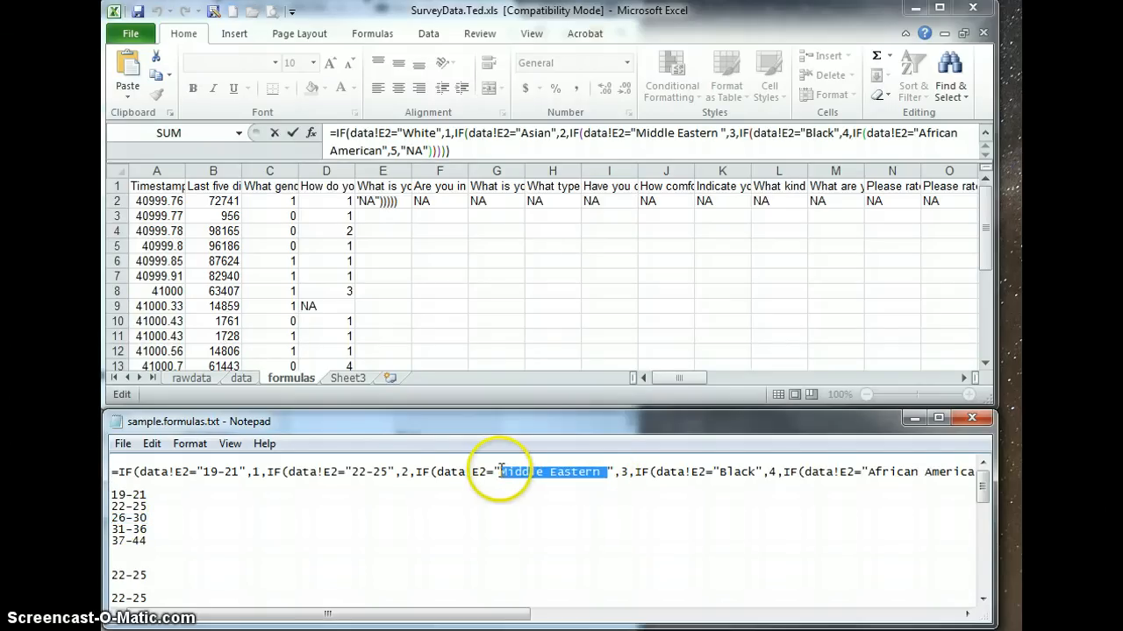
key("ctrl+v")
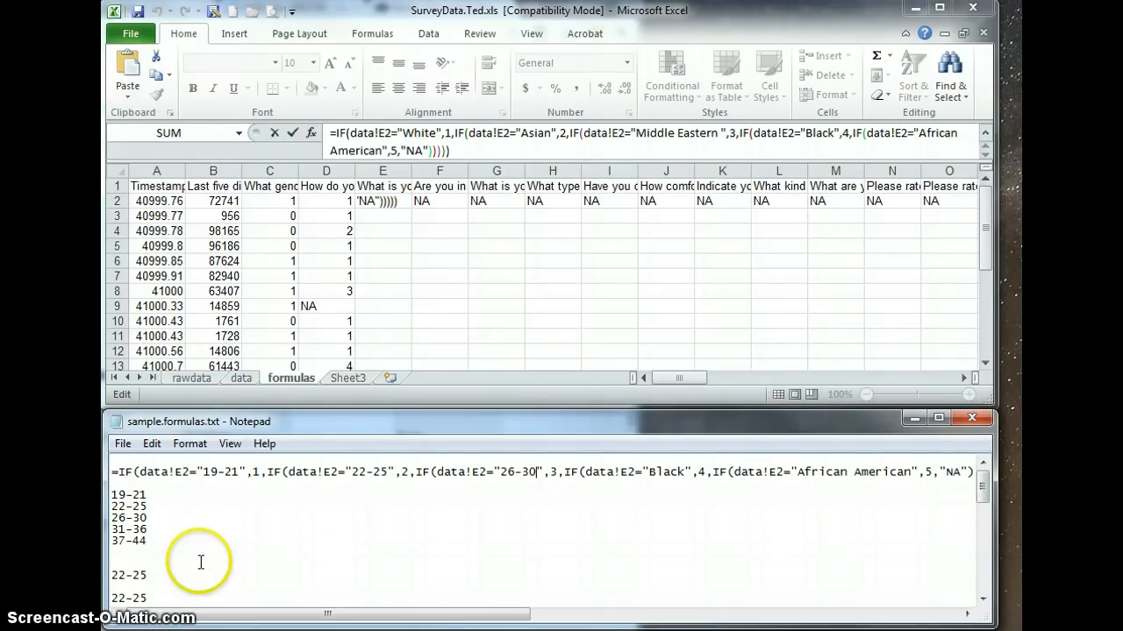
Replace "Black" with 31-36 and "African American" with 37-44 in the Notepad formula's last two conditions.
left_click_drag(158, 529, 96, 529)
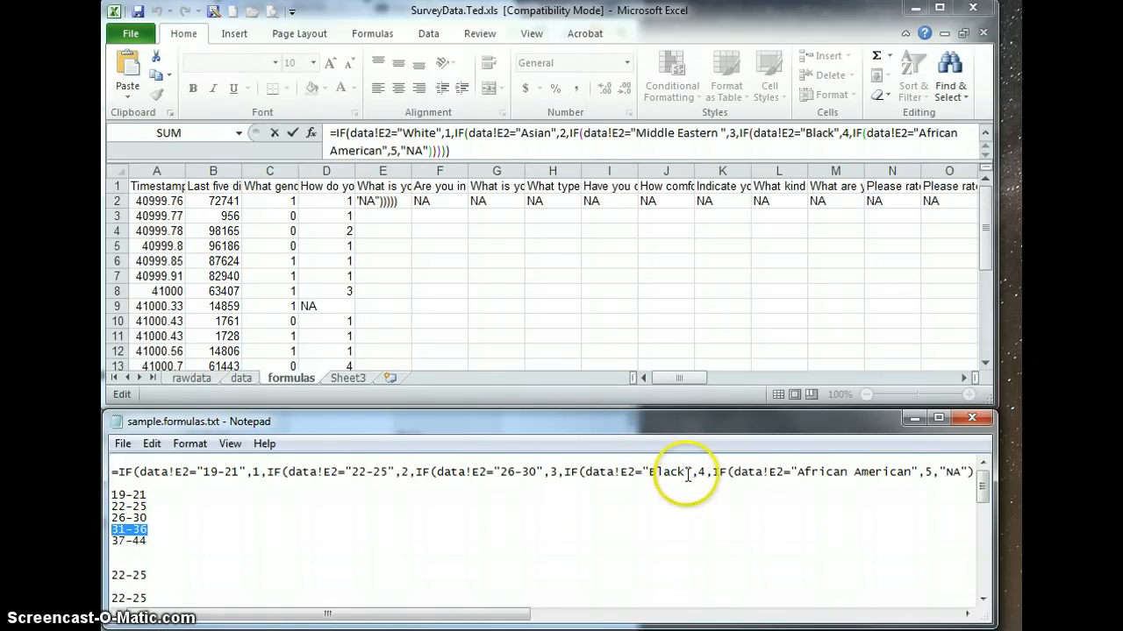
left_click_drag(655, 474, 650, 473)
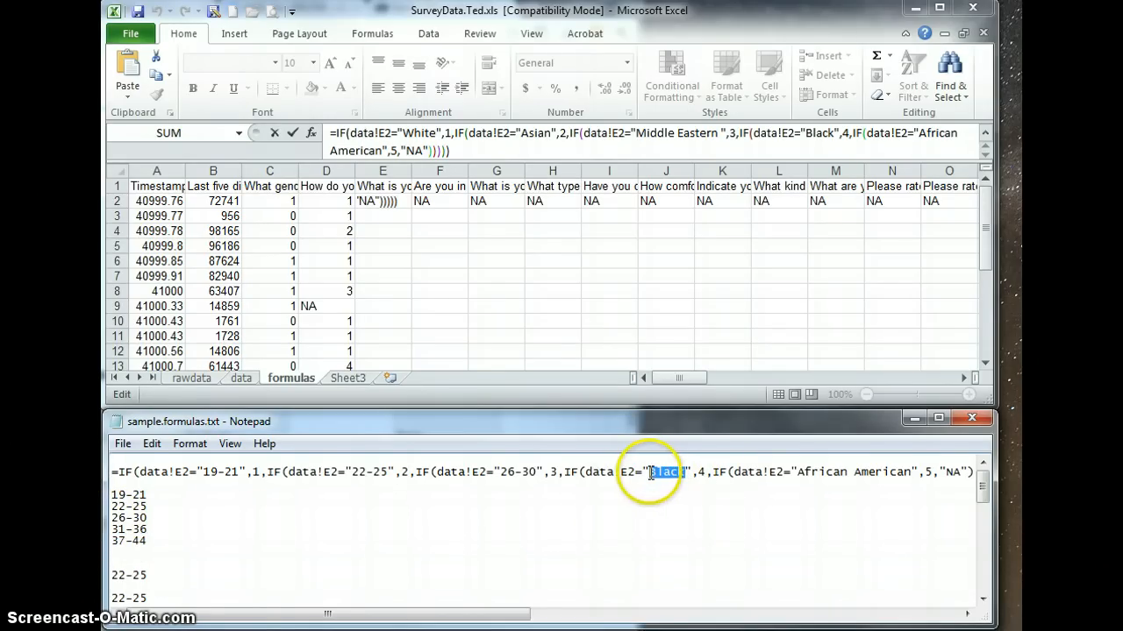
type("31-36")
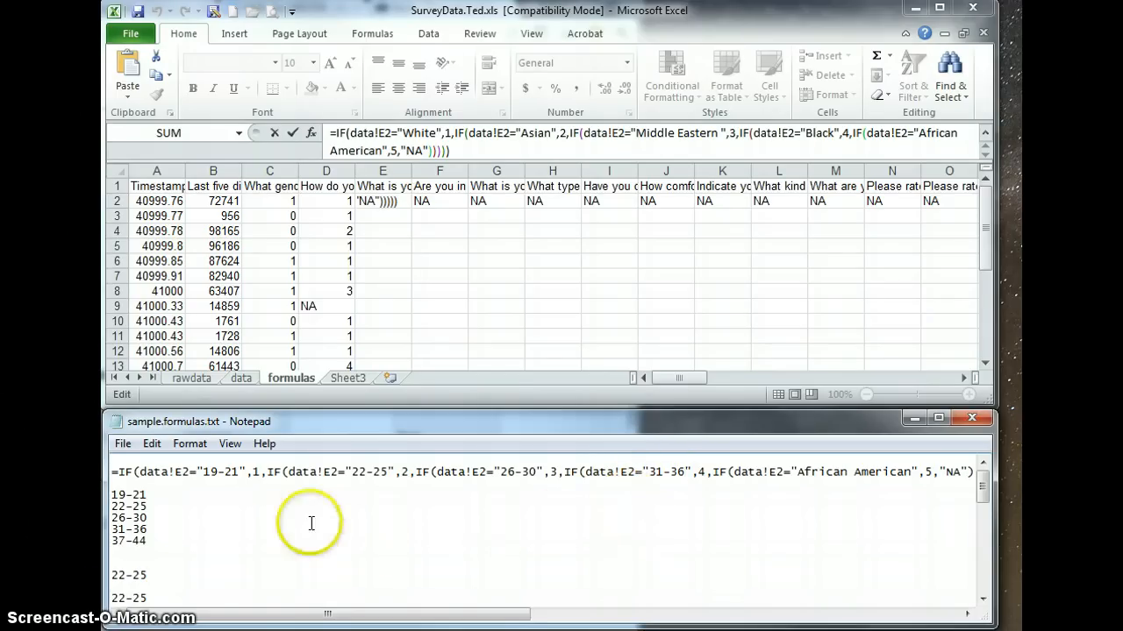
left_click_drag(151, 541, 109, 544)
key("ctrl+c")
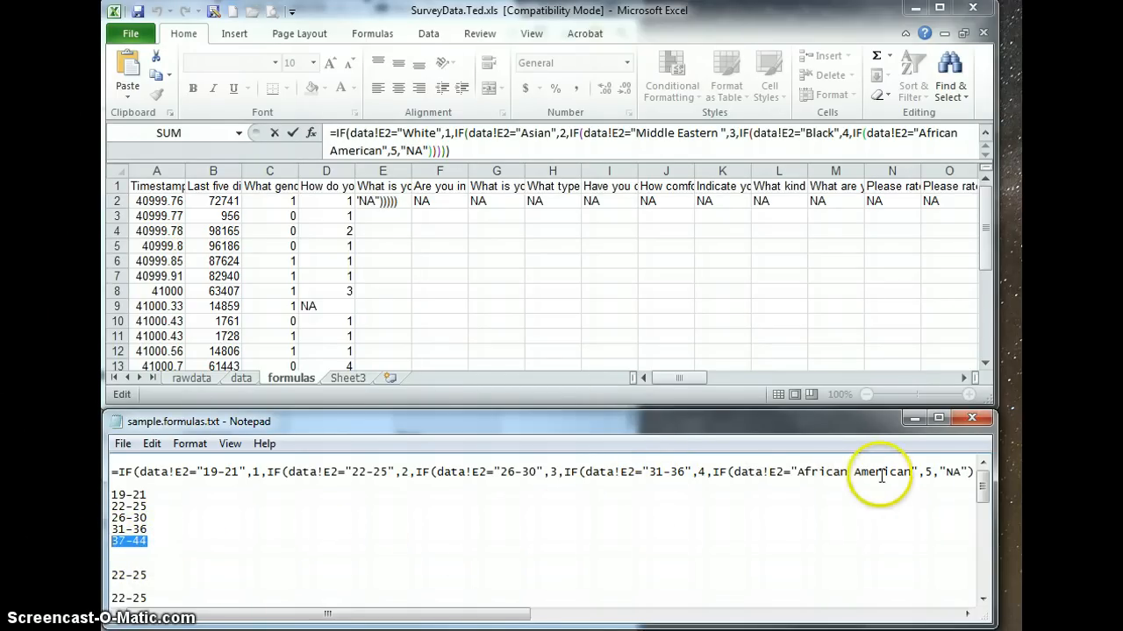
left_click_drag(912, 474, 800, 473)
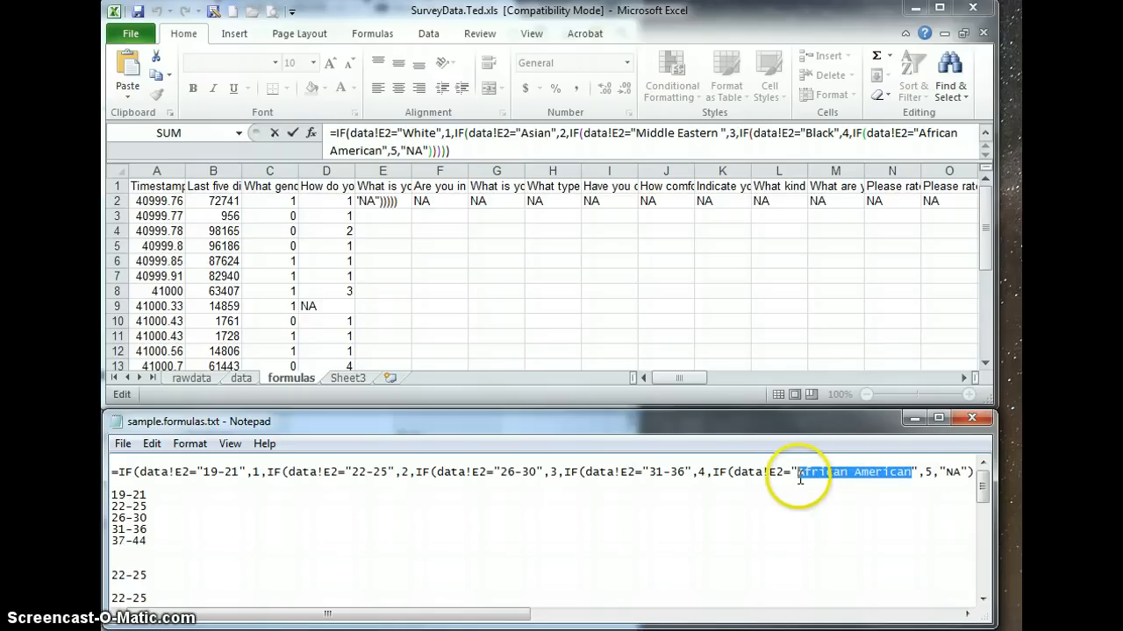
key("ctrl+v")
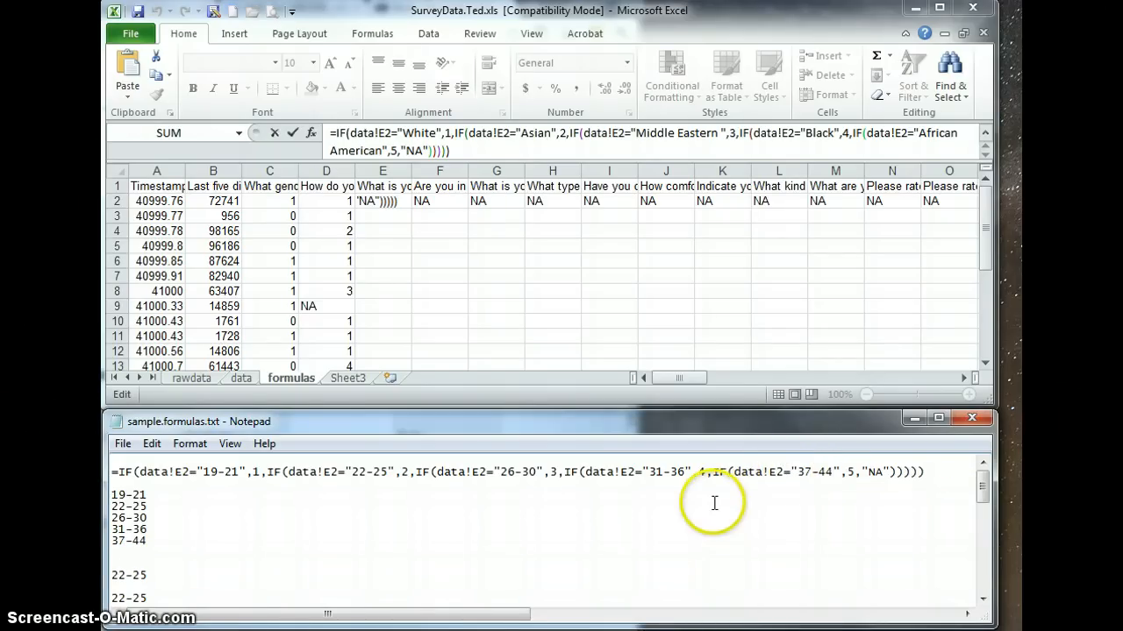
Copy the whole age-range IF formula from Notepad and replace the formula in E2 of Excel's formulas sheet with it.
left_click_drag(932, 472, 111, 474)
key("ctrl+c")
left_click(284, 548)
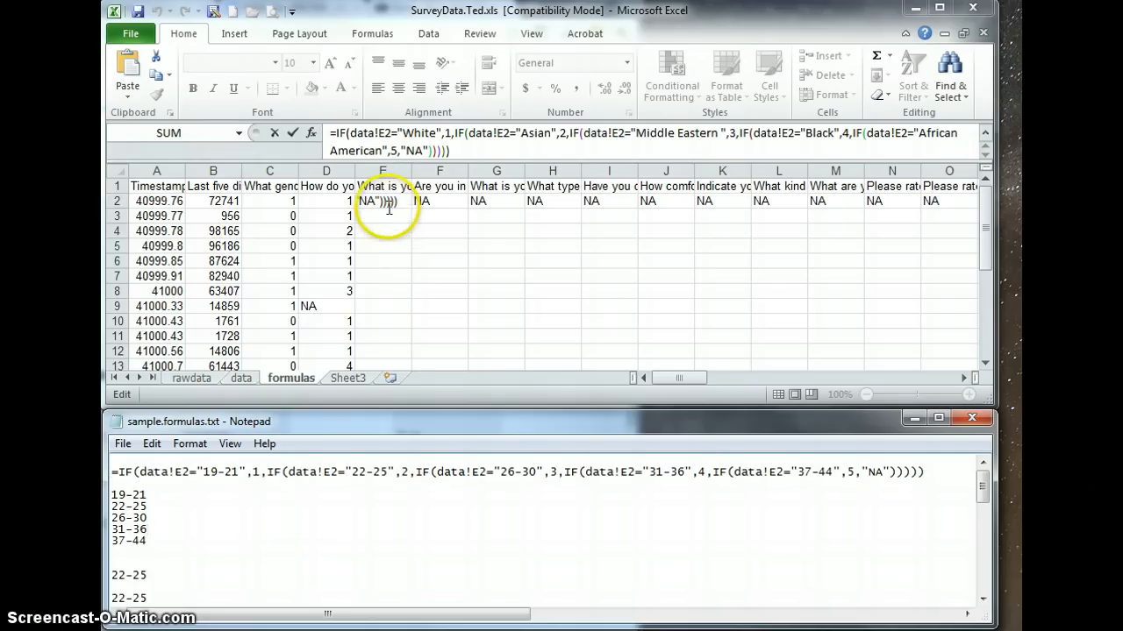
left_click(468, 156)
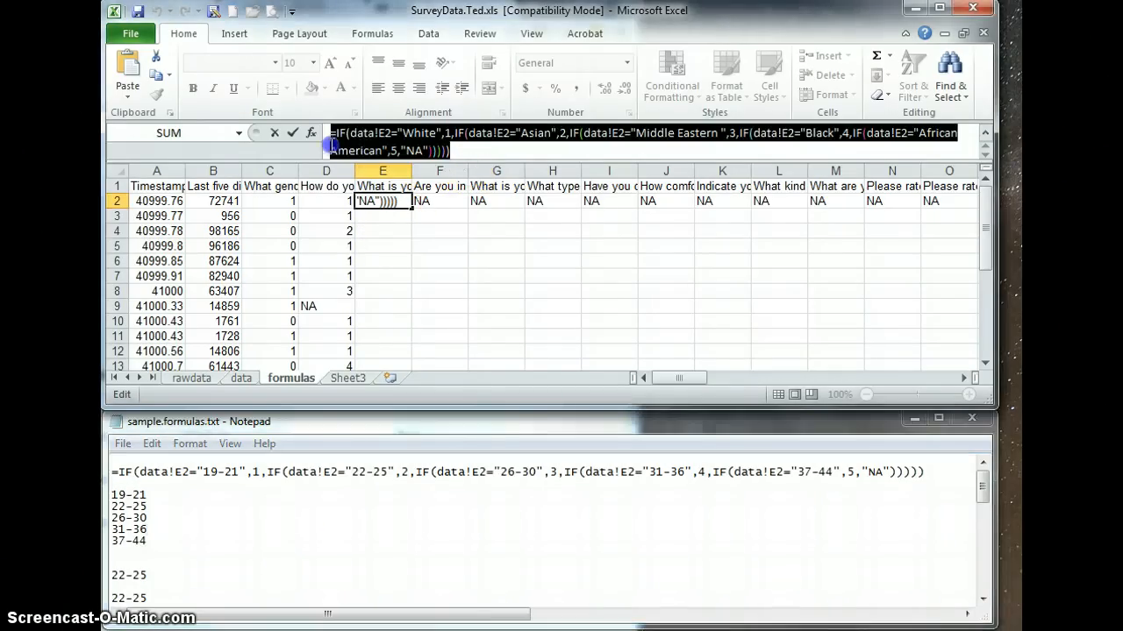
key("ctrl+v")
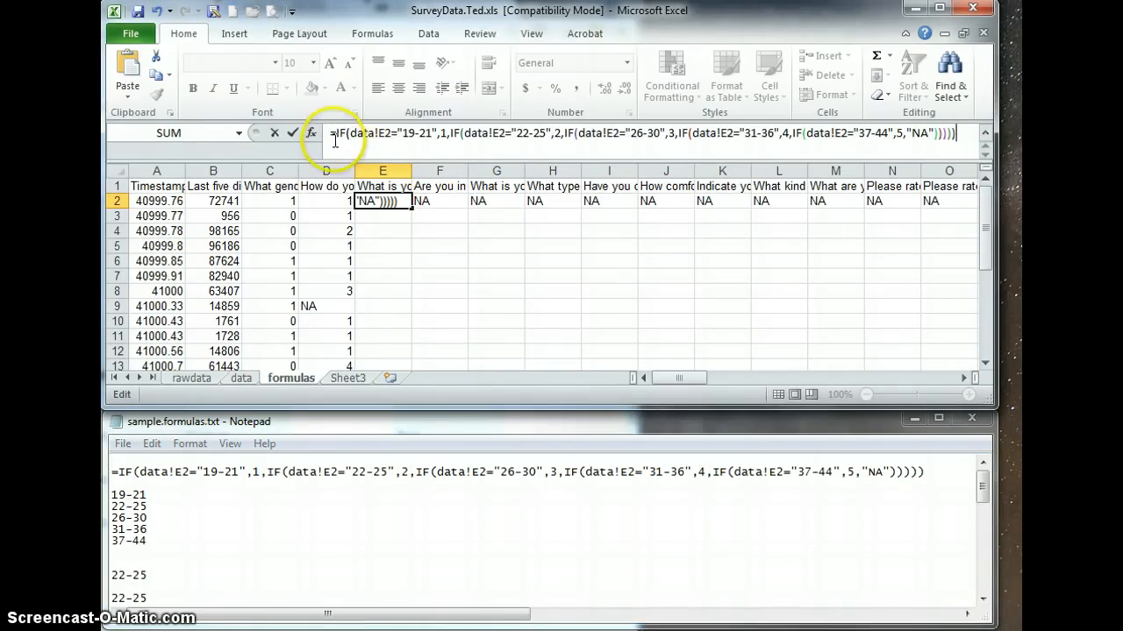
key("Return")
Fill the E2 formula down column E for all survey rows and check the recoded age values.
left_click(389, 199)
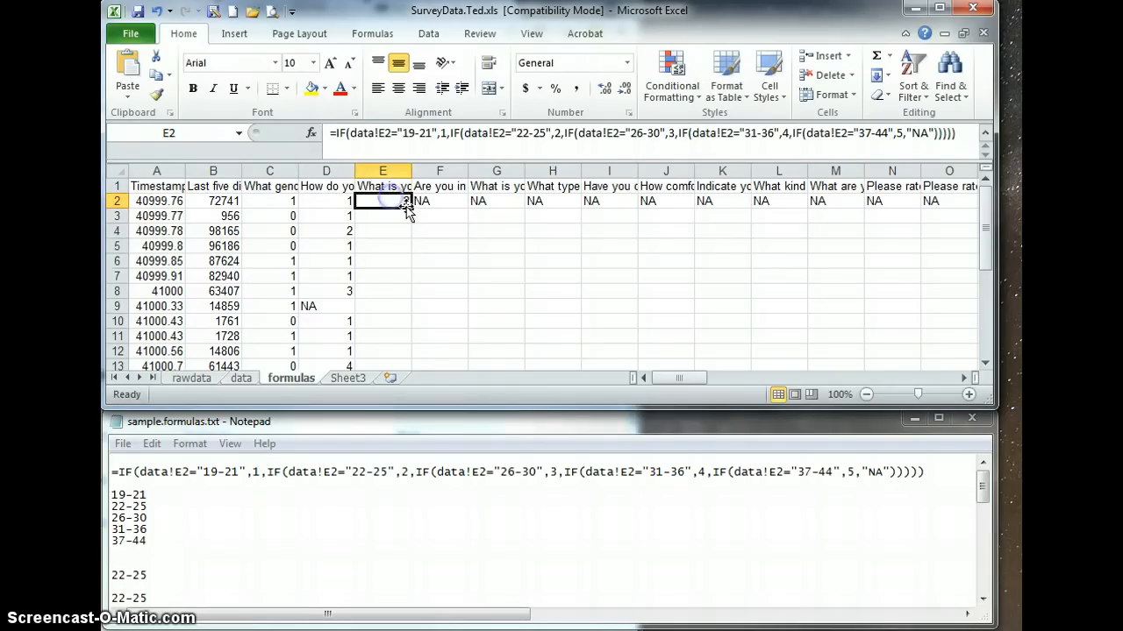
double_click(411, 205)
scroll(444, 268, "down", 5)
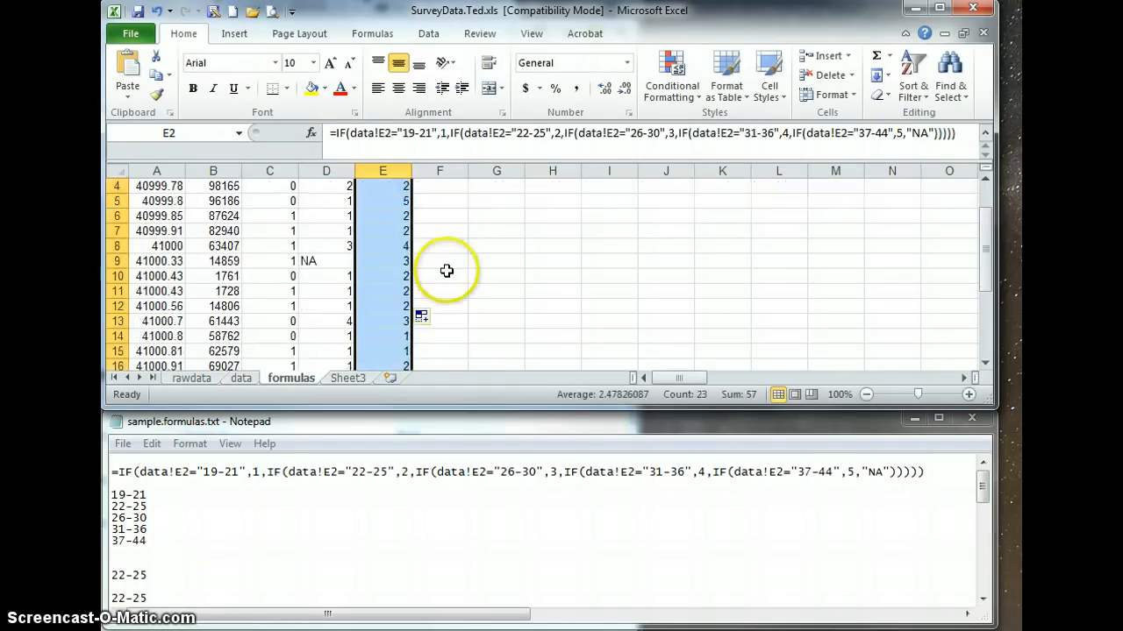
scroll(445, 281, "up", 5)
left_click(449, 279)
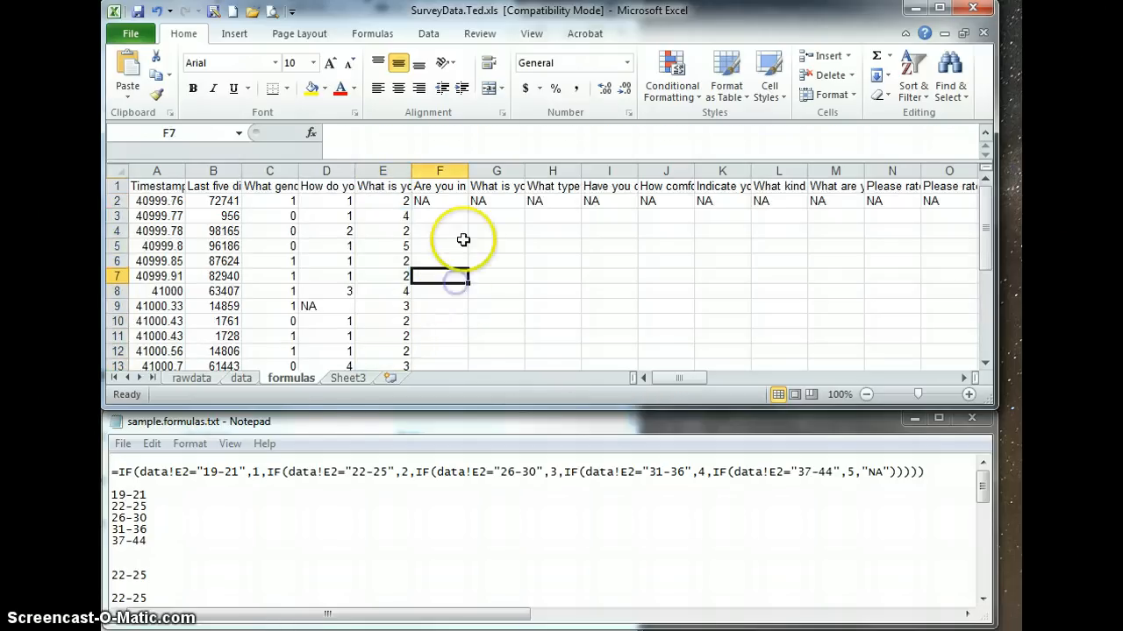
left_click(452, 245)
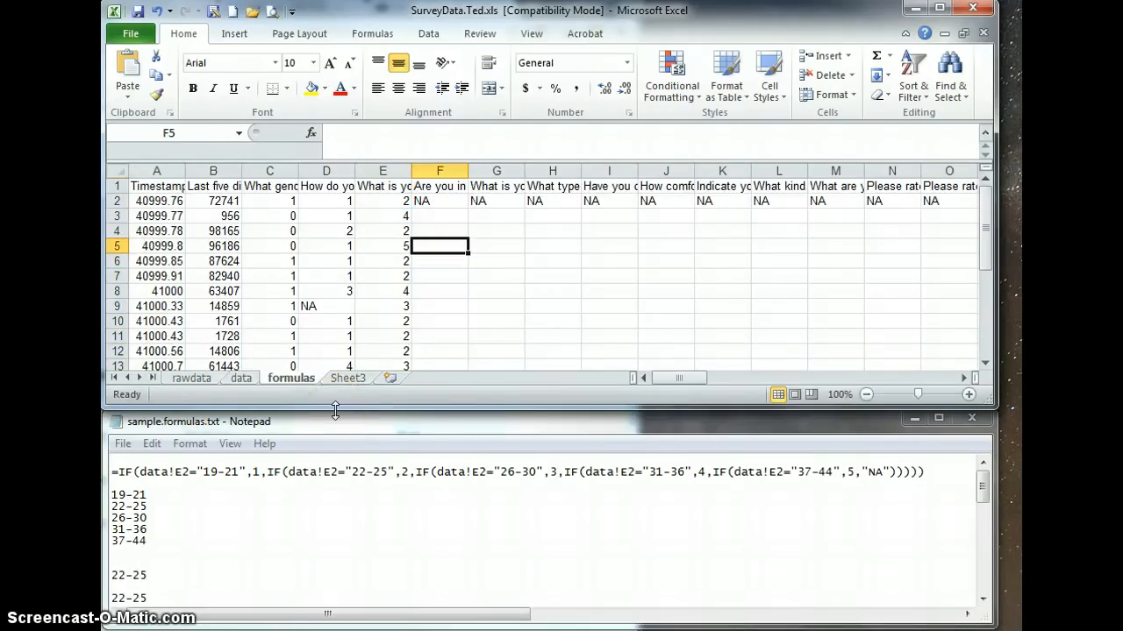
left_click(313, 471)
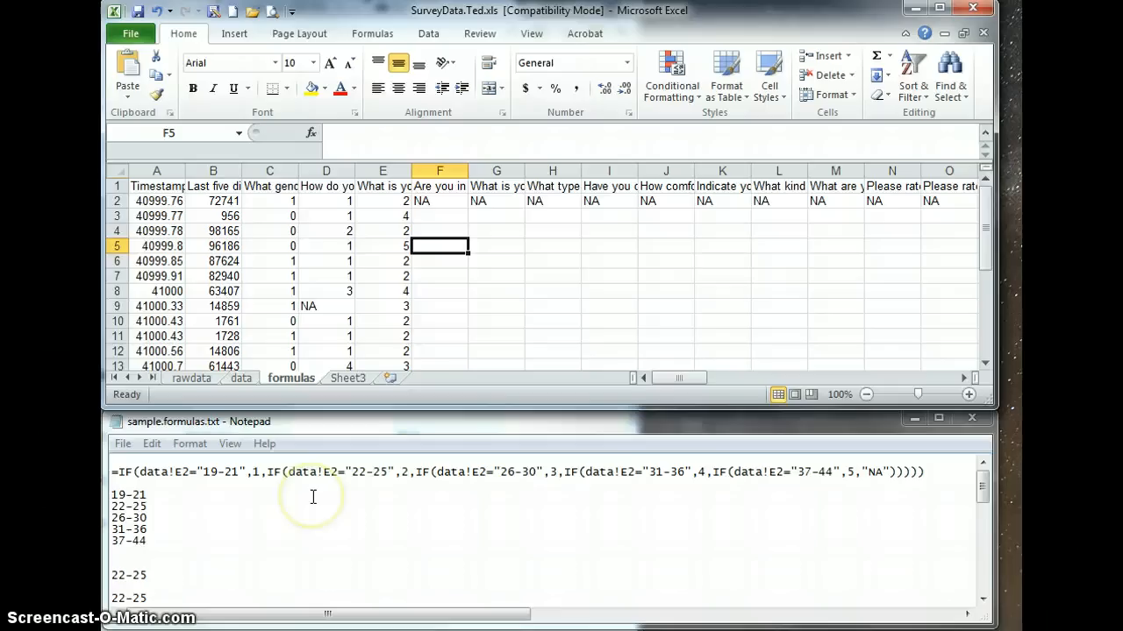
left_click(211, 564)
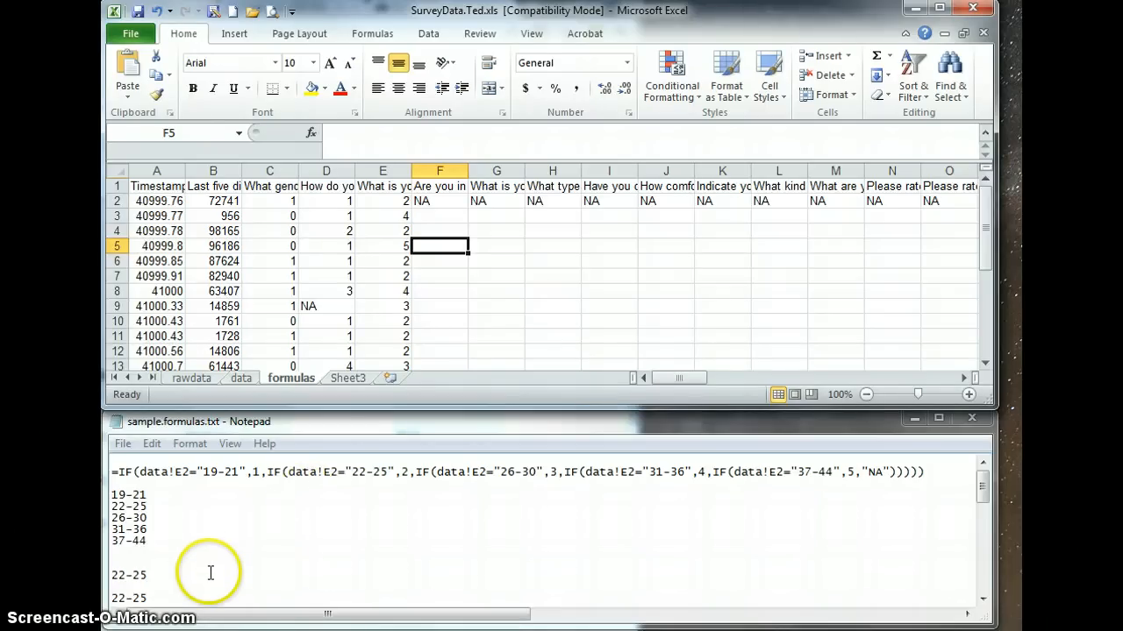